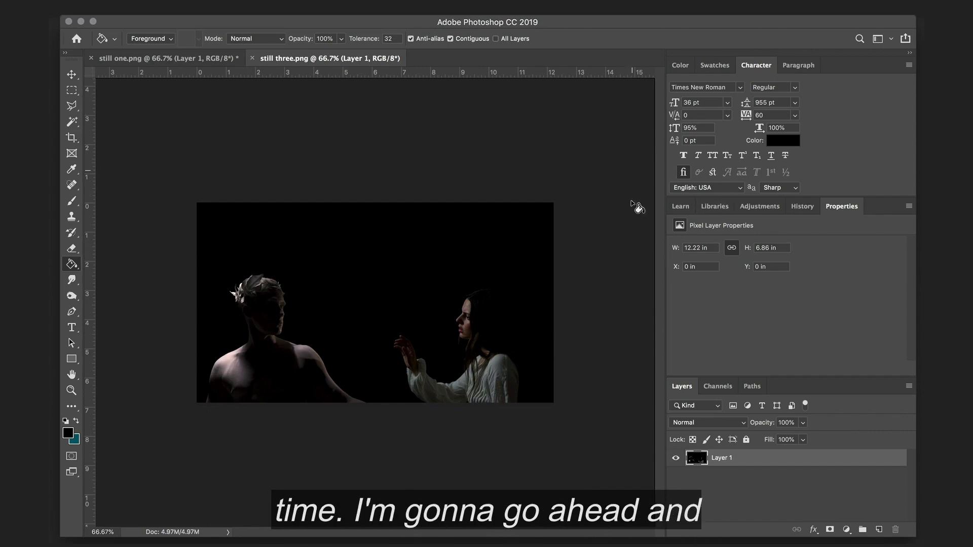
- Duplicate Layer 1 and hide the original layer beneath the copy
right_click(791, 462)
left_click(679, 71)
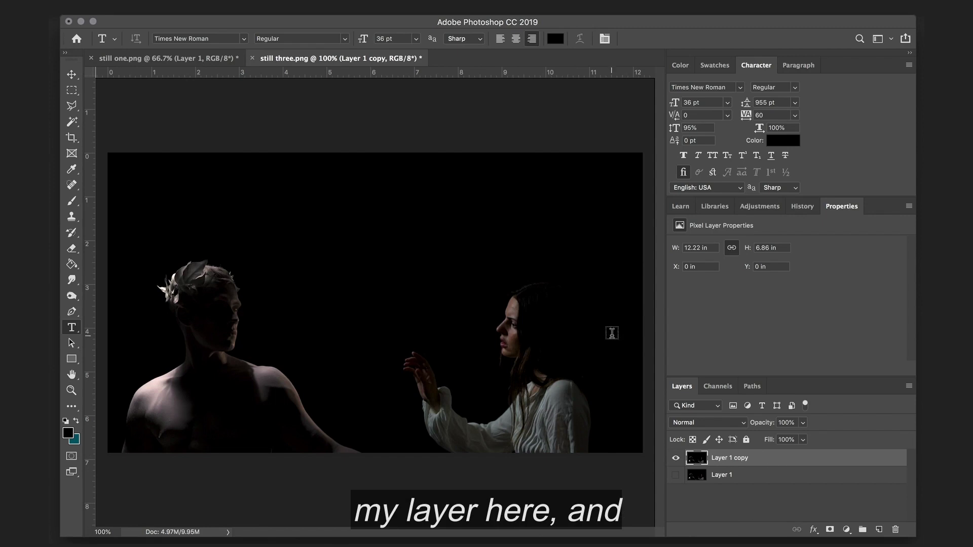
- Patch the distracting shadow around the woman's chin on Layer 1 copy with the Patch tool in Source mode
key("super+plus")
key("super+plus")
scroll(623, 392, "right", 6)
scroll(623, 392, "down", 3)
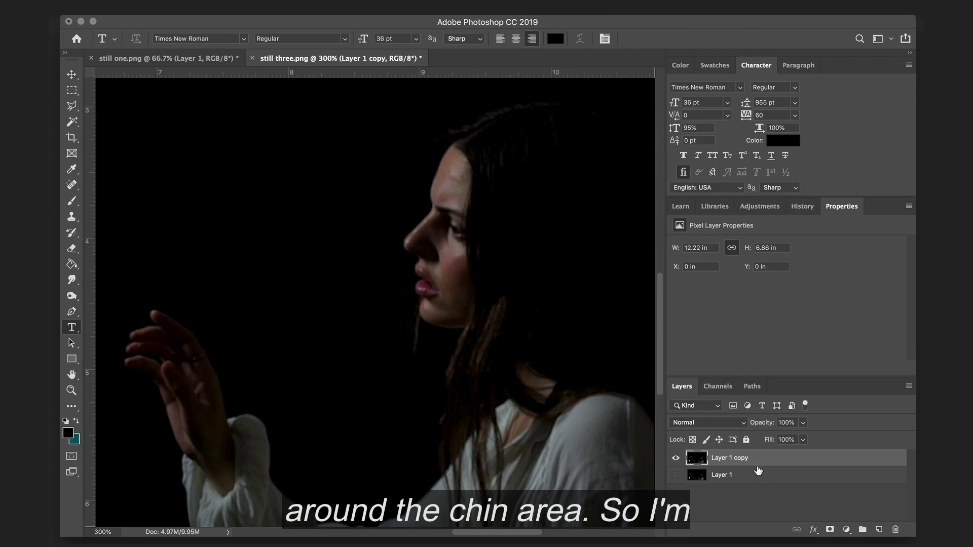
key("super+plus")
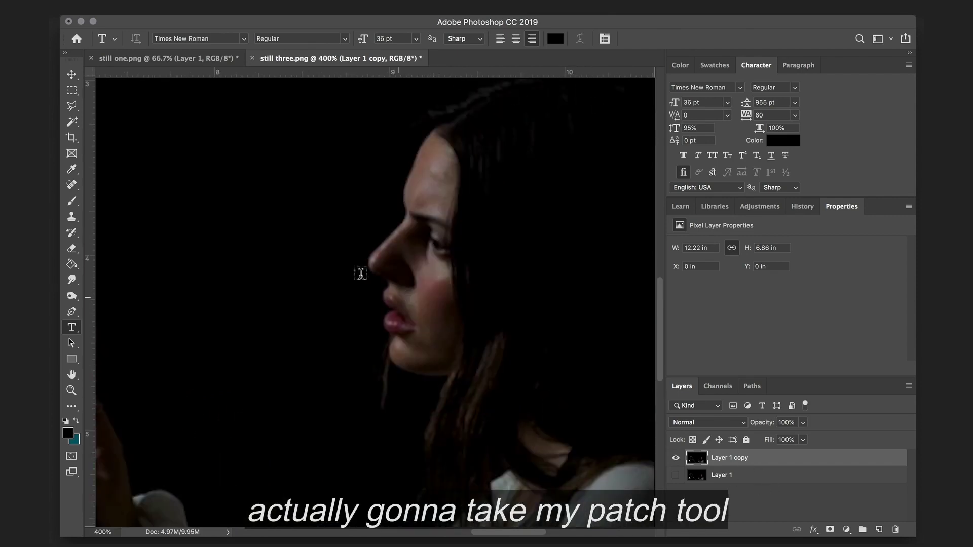
left_click(71, 185)
right_click(71, 185)
left_click(116, 208)
key("super+plus")
key("super+plus")
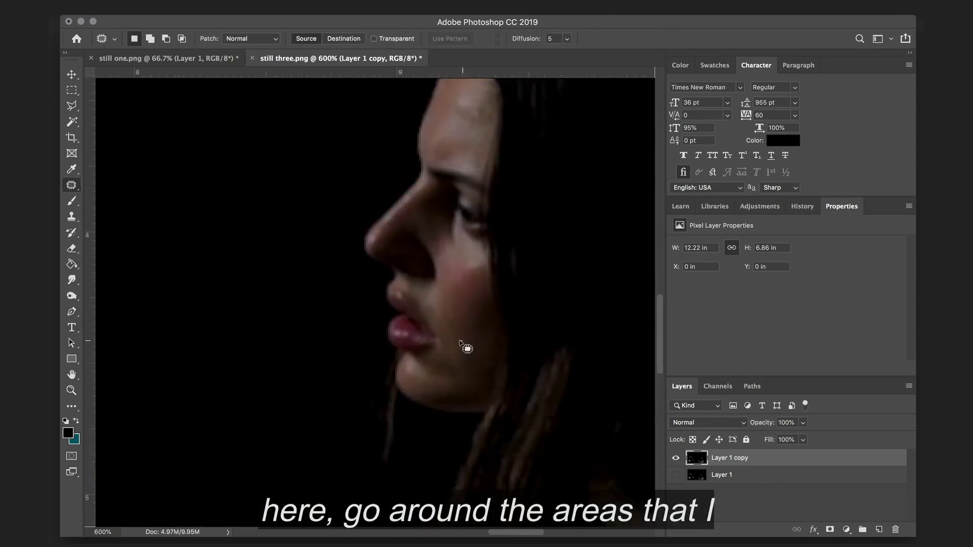
mouse_move(425, 362)
left_mouse_down()
mouse_move(451, 382)
mouse_move(475, 375)
mouse_move(462, 338)
mouse_move(473, 308)
left_mouse_up()
key("super+d")
- Patch the uneven shadow on the woman's lower cheek with nearby skin and clear the selection
left_click_drag(453, 340, 480, 344)
left_click_drag(464, 350, 460, 325)
key("super+d")
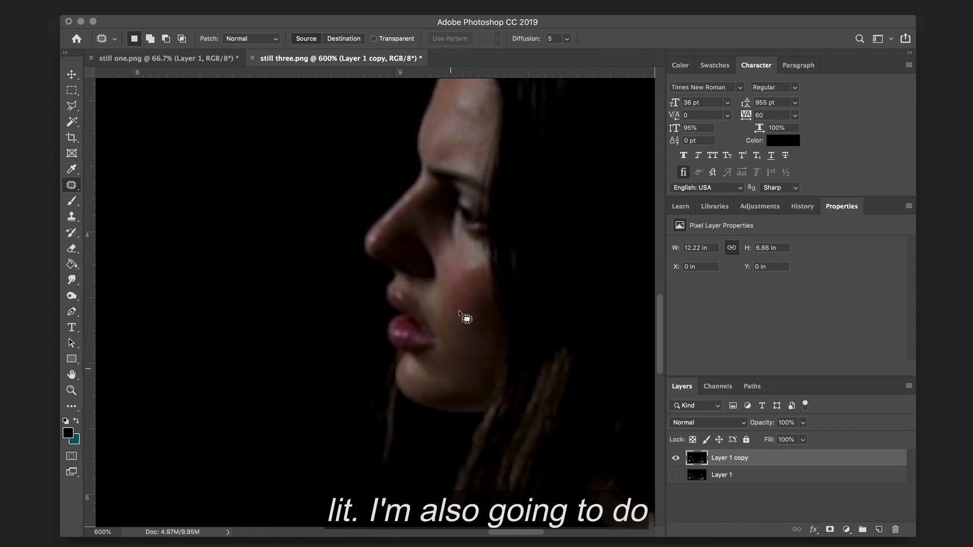
- Patch the small distracting spot on the woman's forehead and clear the selection
scroll(455, 300, "down", 3)
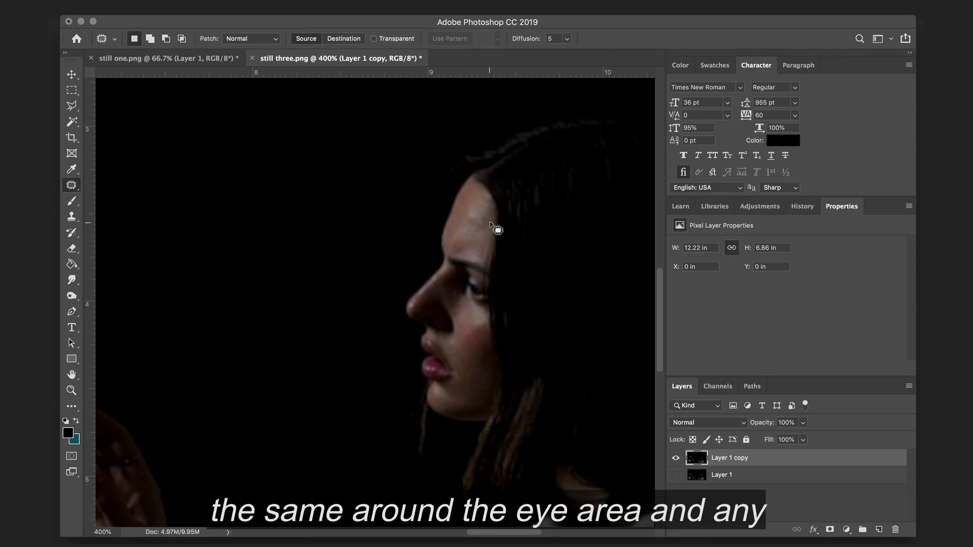
mouse_move(484, 212)
left_mouse_down()
mouse_move(494, 229)
mouse_move(484, 210)
left_mouse_up()
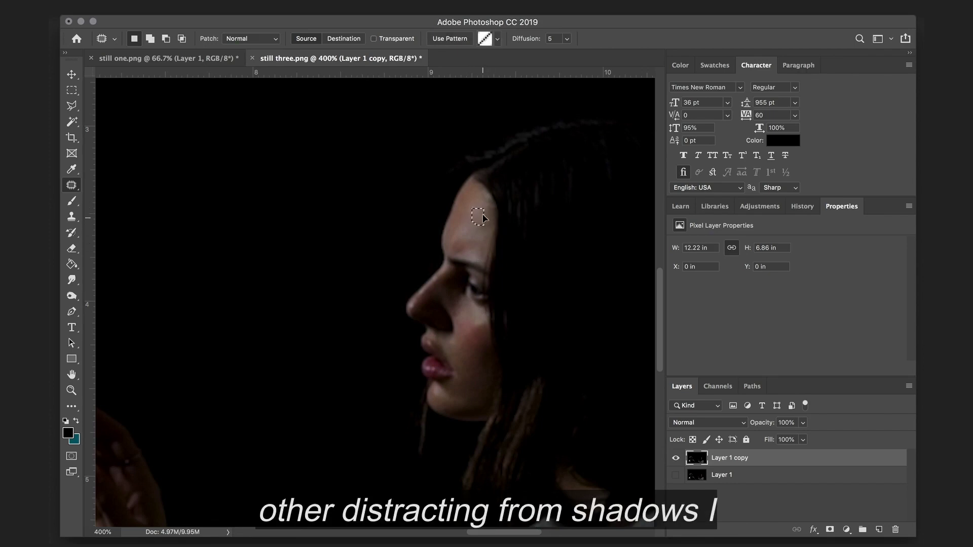
left_click(486, 205)
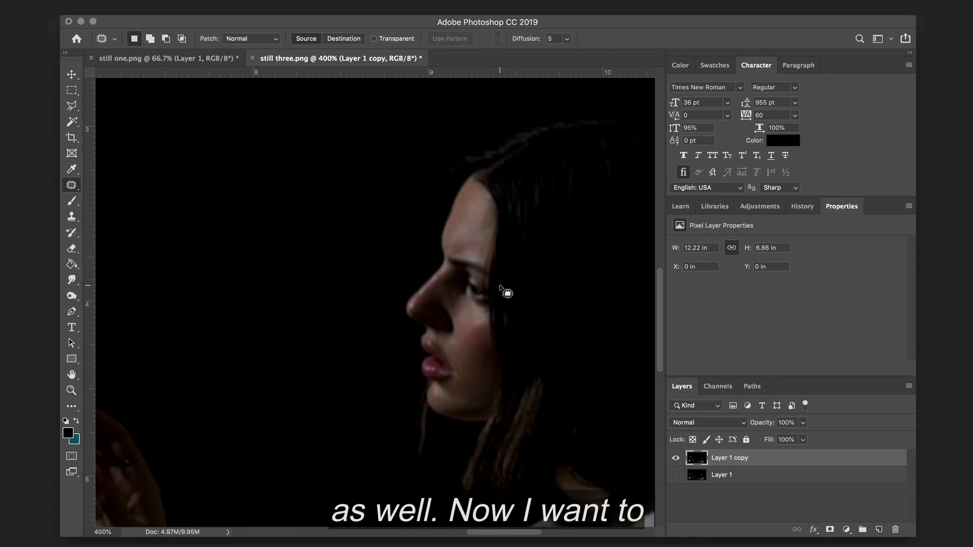
- Show Layer 1 again and add a Curves adjustment layer above Layer 1 copy
key("ctrl+1")
left_click(676, 475)
left_click(846, 529)
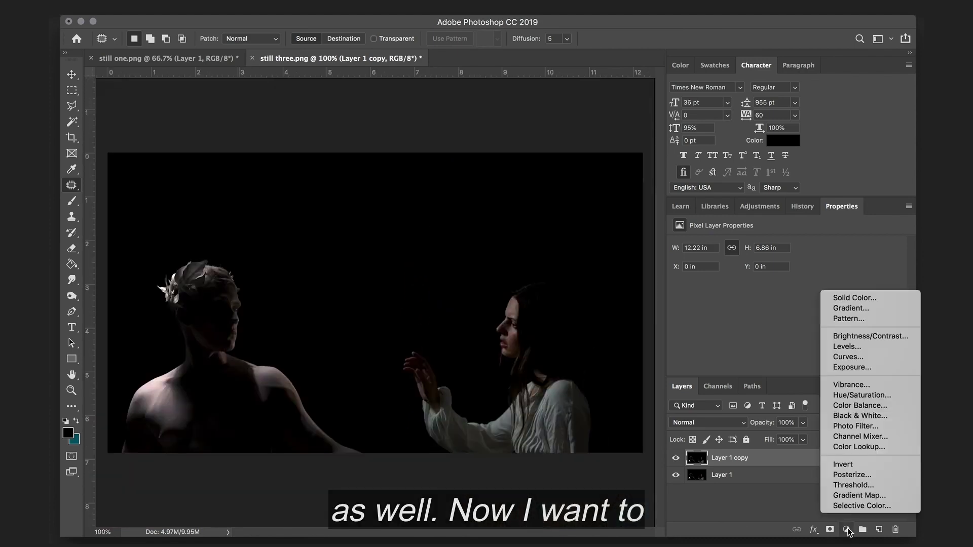
left_click(849, 357)
- Raise the midtones slightly with a midpoint on the Curves 1 graph
scroll(783, 309, "down", 3)
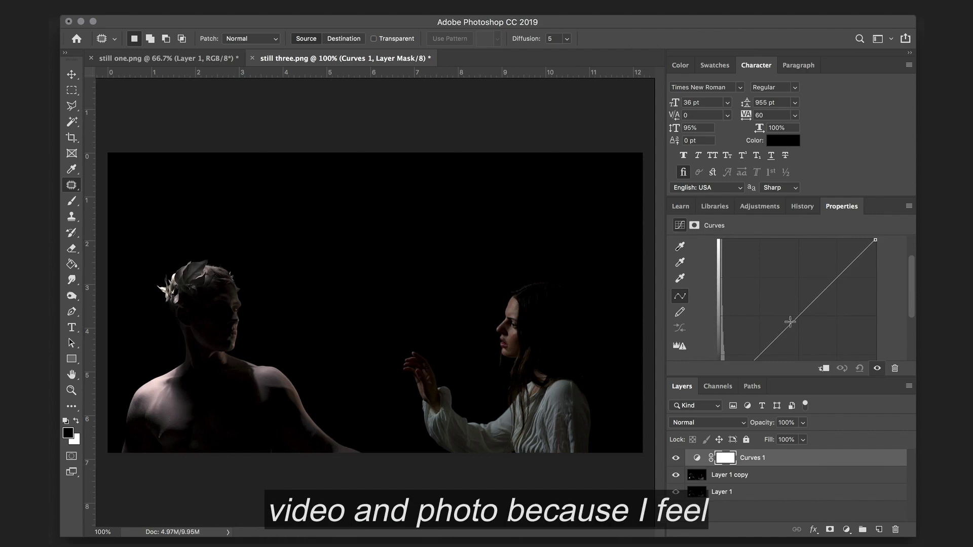
left_click_drag(792, 322, 788, 312)
scroll(758, 284, "down", 3)
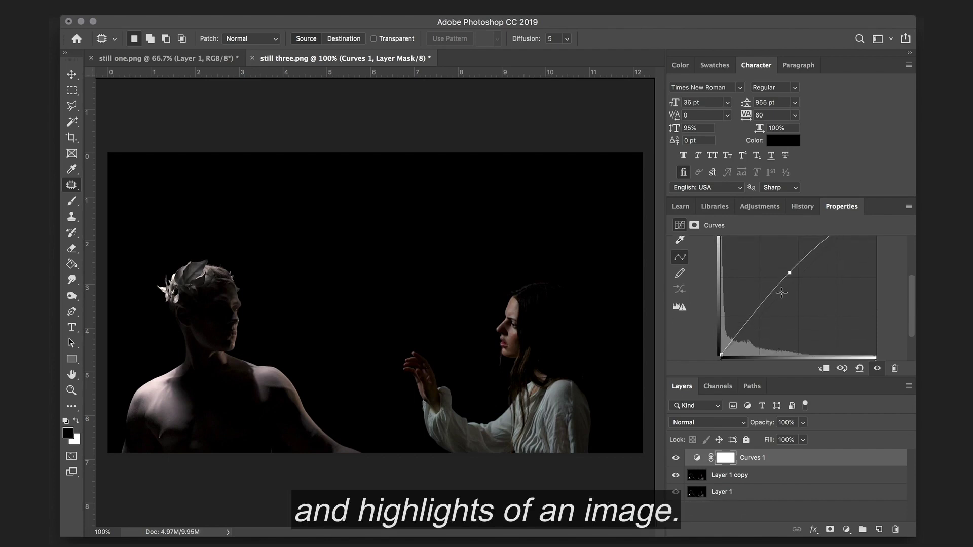
left_click_drag(789, 273, 788, 270)
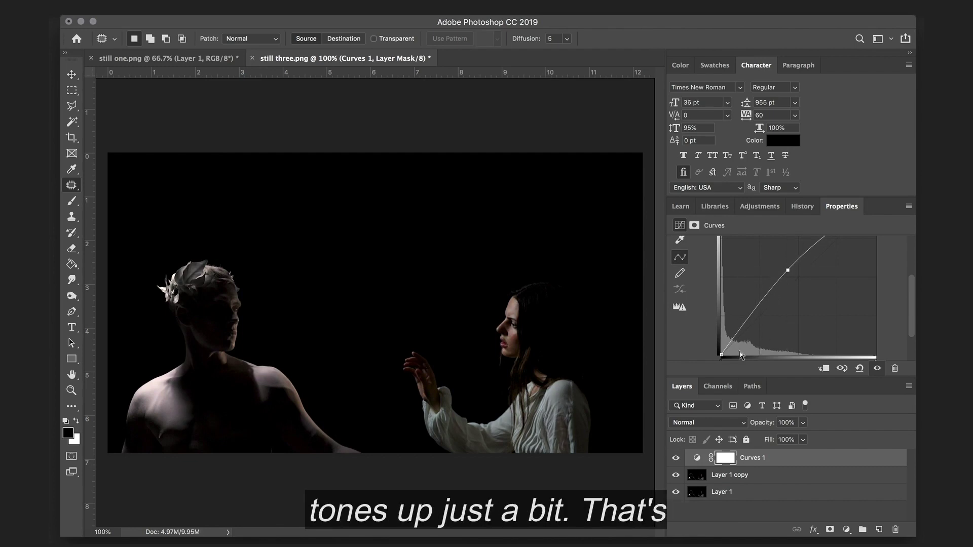
left_click(721, 353)
- Add a second Curves adjustment layer, strongly lift its midtones and set the black point's output to 3
left_click(846, 530)
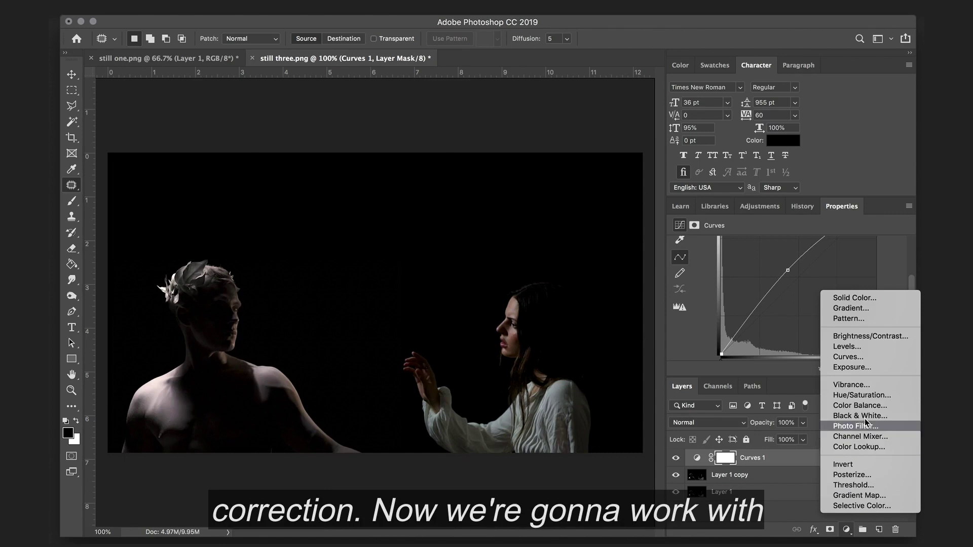
left_click(849, 357)
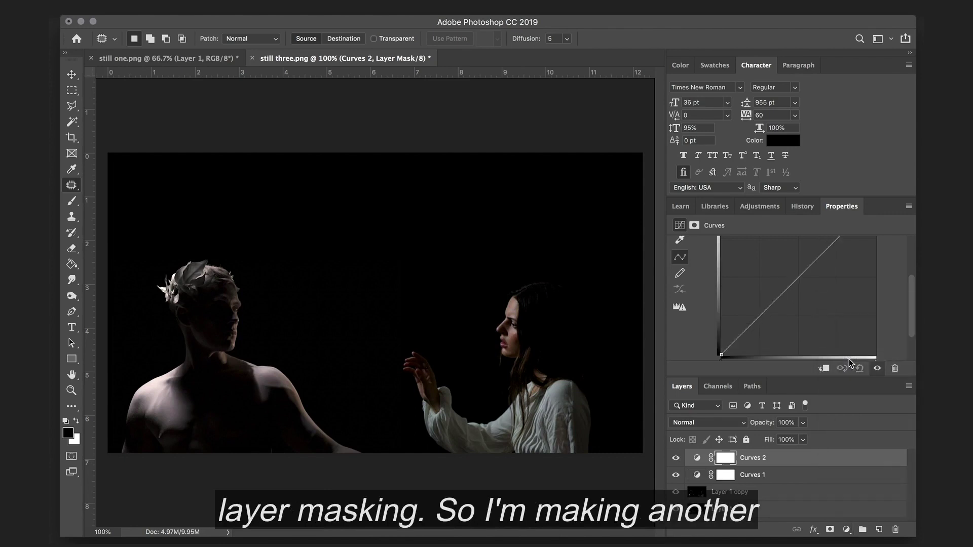
mouse_move(794, 293)
left_mouse_down()
mouse_move(759, 251)
mouse_move(783, 278)
left_mouse_up()
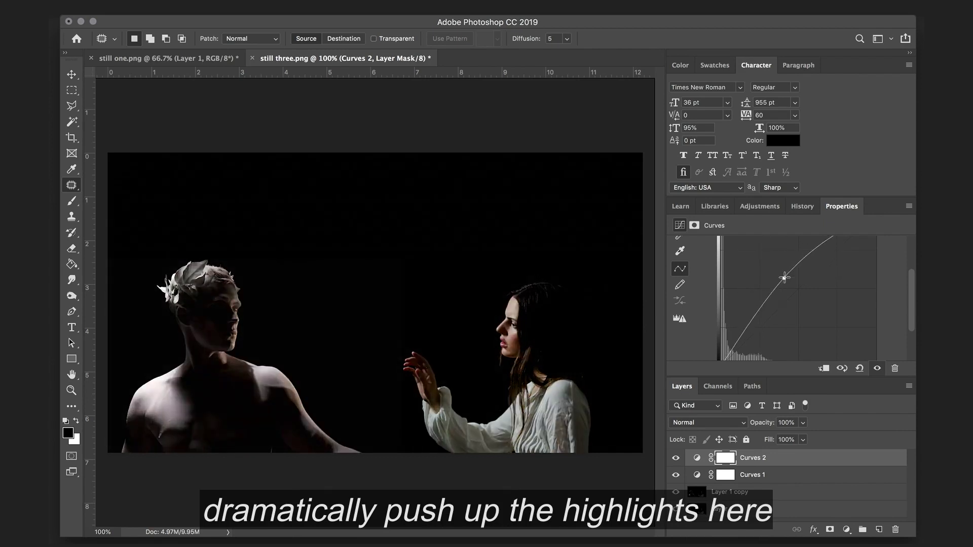
left_click_drag(721, 322, 715, 323)
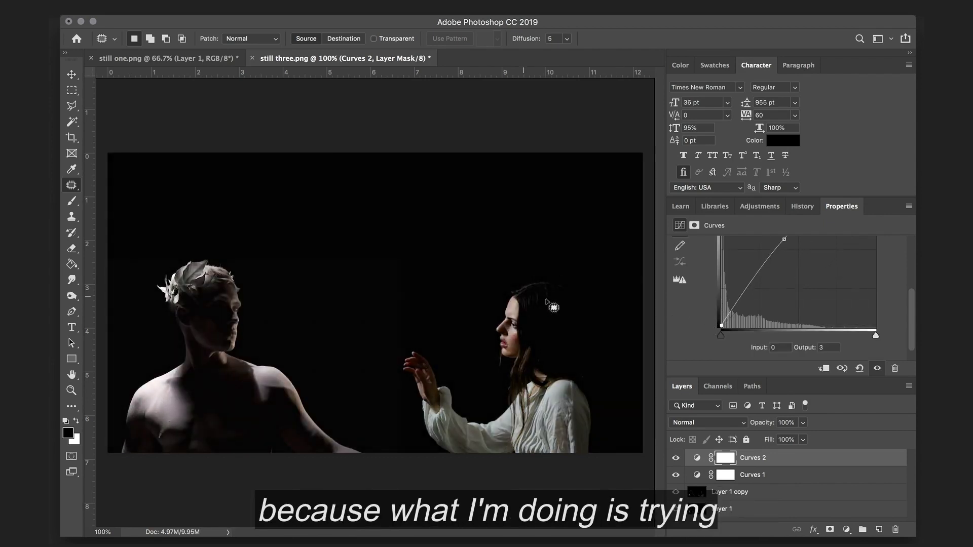
- Fill the Curves 2 layer mask with black using the Paint Bucket tool
key("g")
key("x")
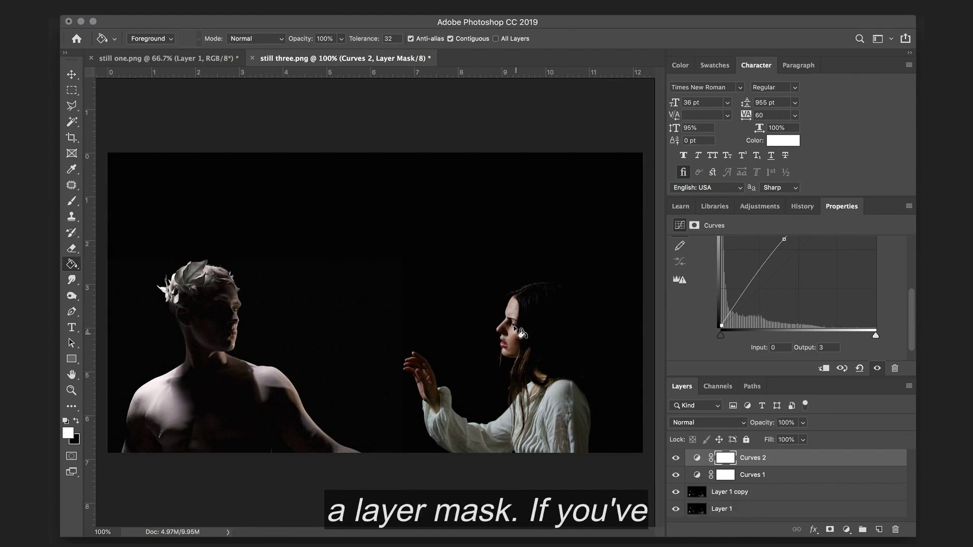
key("x")
left_click(461, 288)
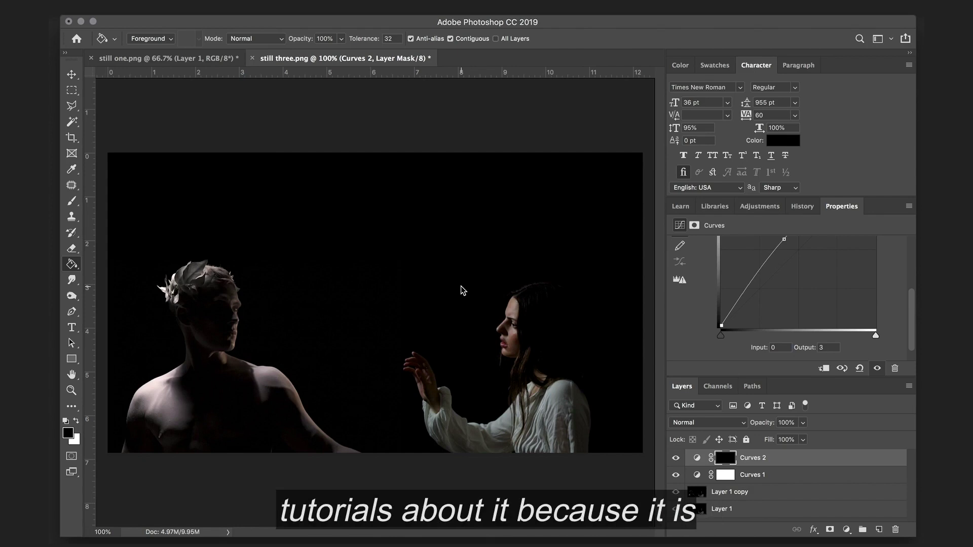
- Paint white on the Curves 2 mask over the woman's hair with a size 200 brush
key("b")
key("super+equal")
key("super+equal")
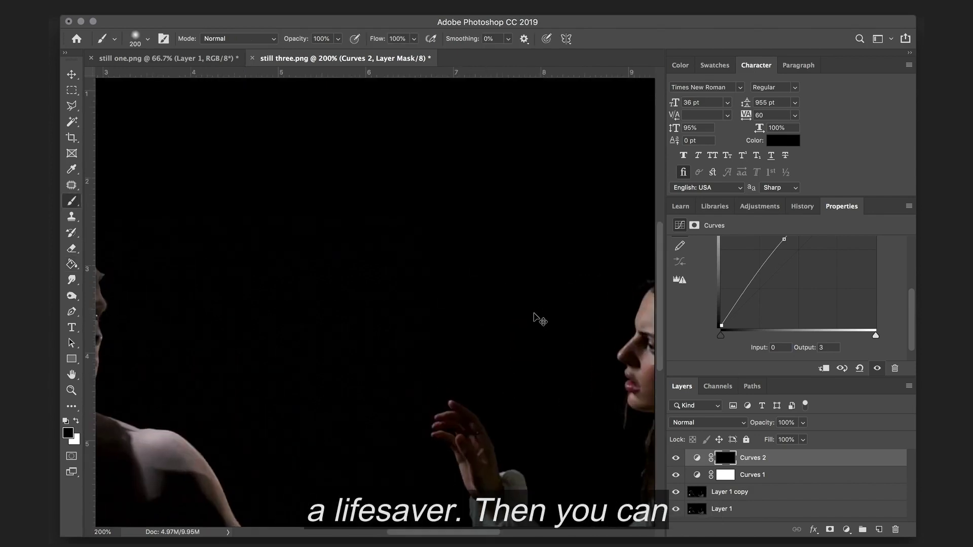
scroll(499, 304, "right", 10)
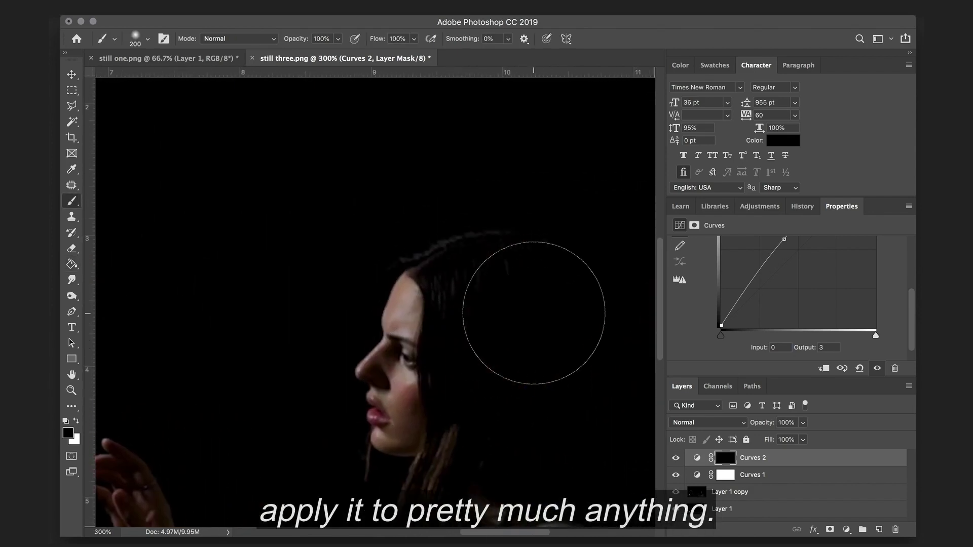
key("x")
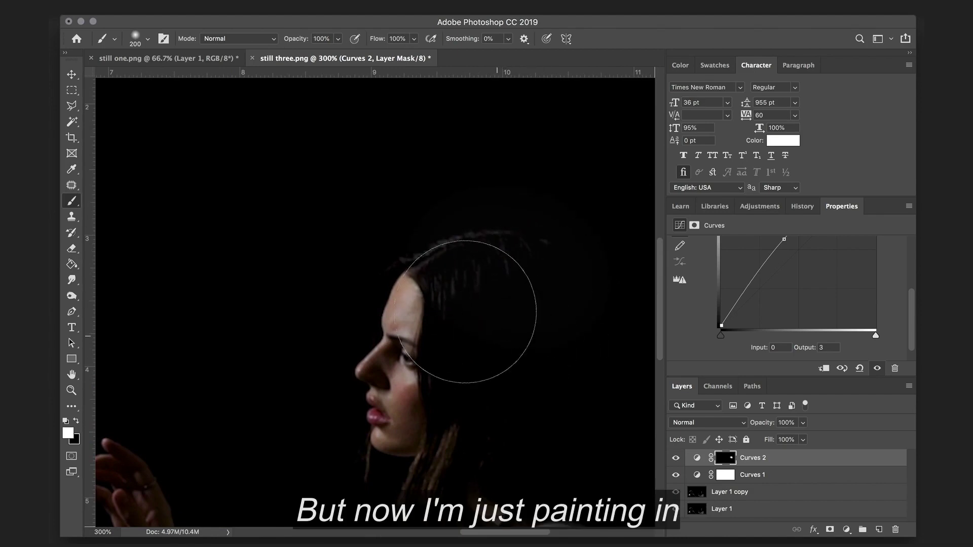
left_click_drag(484, 304, 456, 310)
- Reduce the brush size to 100 and paint the brightening onto the woman's face and shoulder
scroll(461, 299, "down", 5)
key("bracketleft")
key("bracketleft")
key("bracketleft")
key("bracketleft")
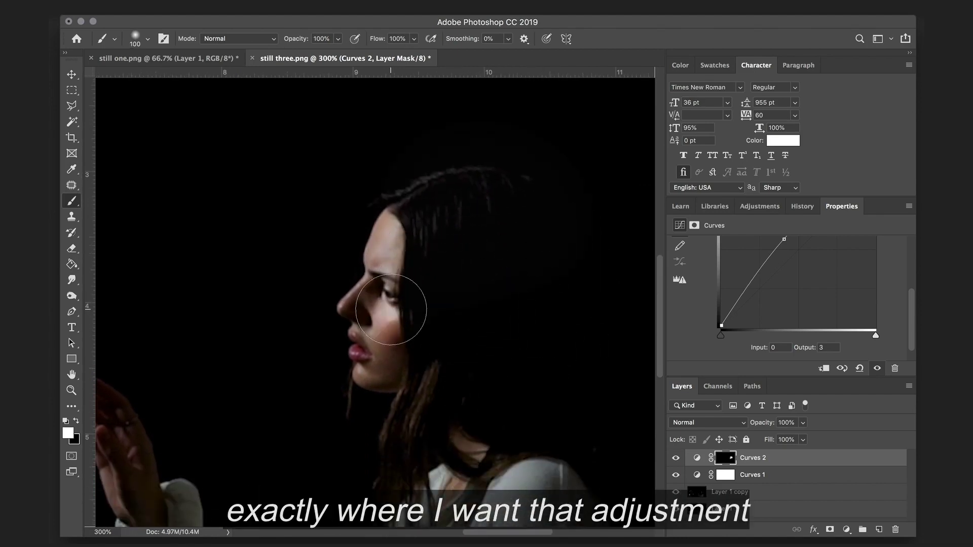
scroll(478, 385, "down", 5)
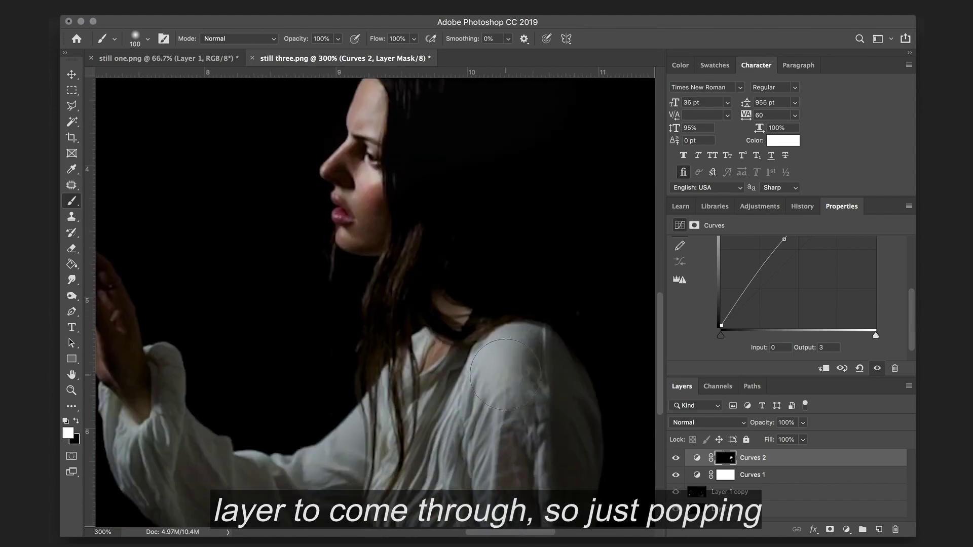
- Reduce the brush size to 50 and paint the brightening along the woman's raised sleeve
scroll(482, 357, "left", 3)
key("bracketleft")
key("bracketleft")
key("bracketleft")
key("bracketleft")
key("bracketleft")
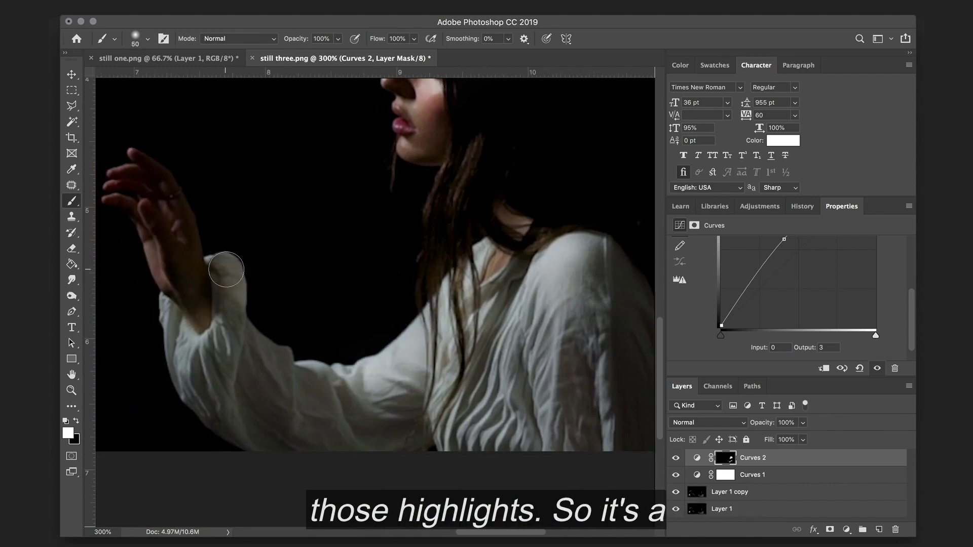
key("x")
key("x")
scroll(133, 210, "up", 5)
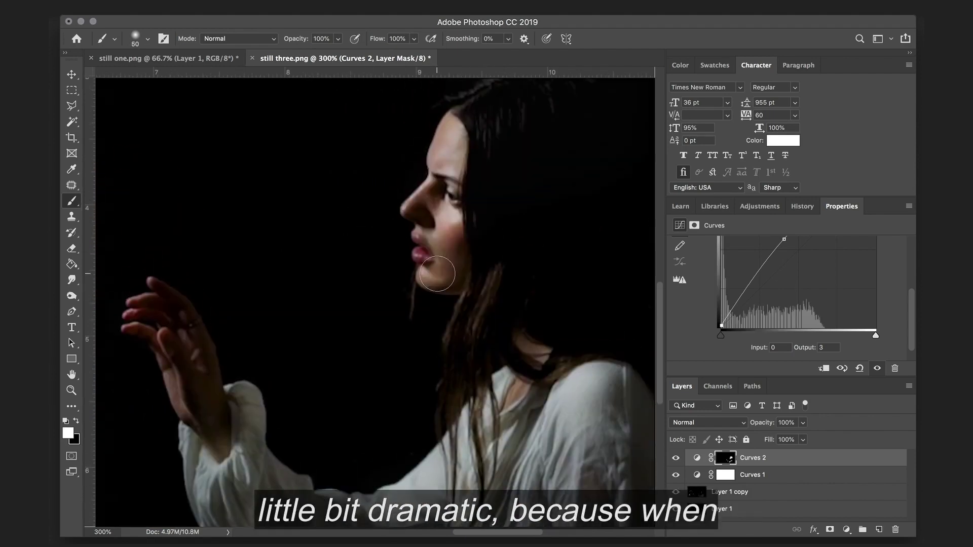
- Enlarge the brush to 125 and paint white on the Curves 2 mask over both of the man's shoulders
scroll(563, 183, "down", 6)
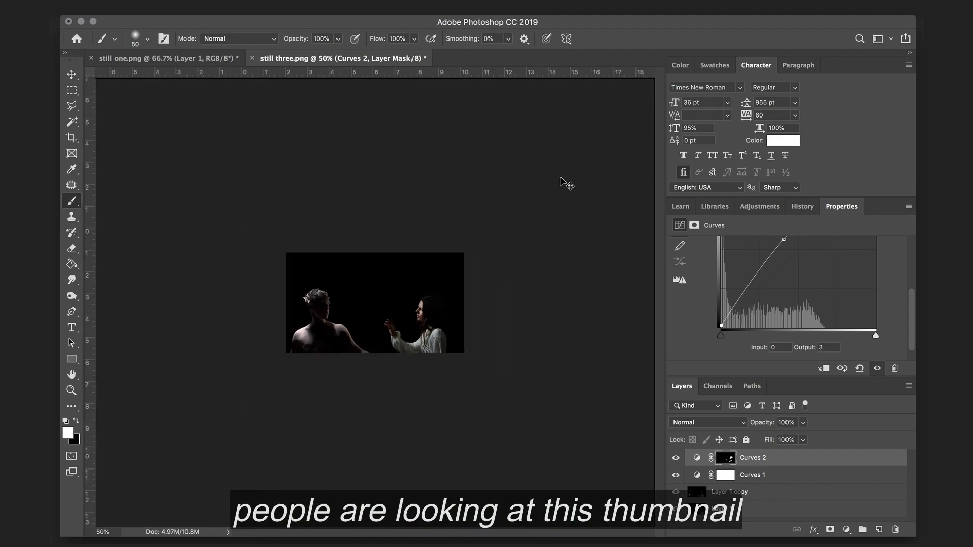
scroll(563, 182, "down", 1)
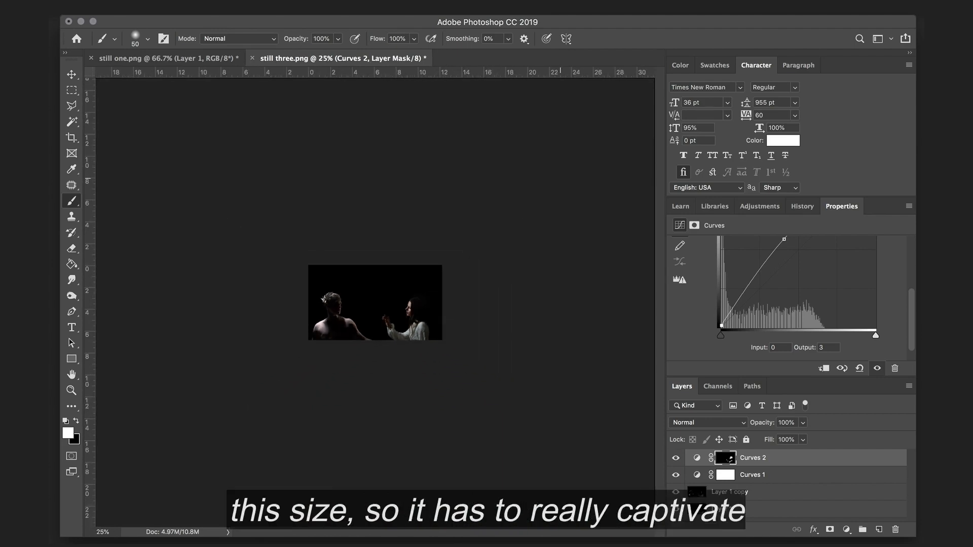
scroll(560, 177, "up", 4)
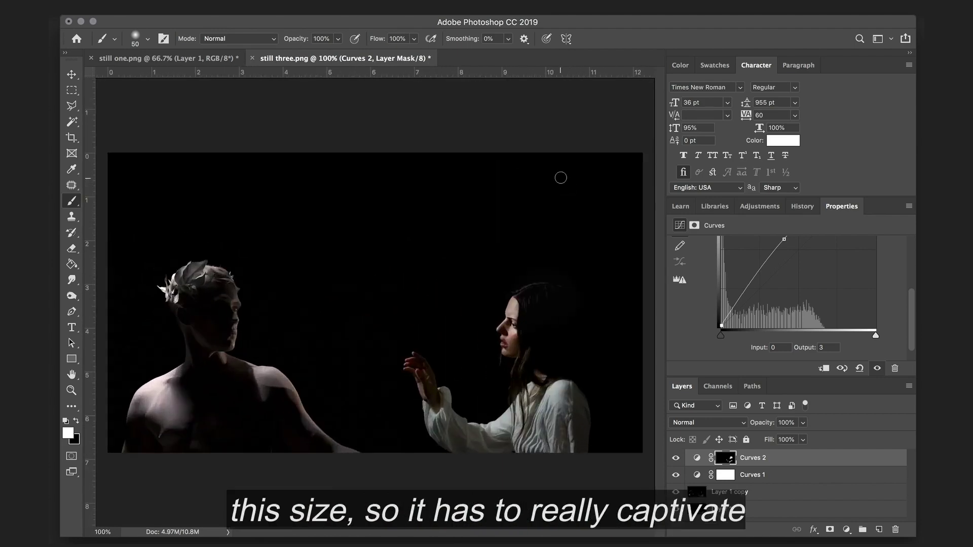
key("super+plus")
scroll(560, 178, "down", 3)
scroll(560, 177, "left", 5)
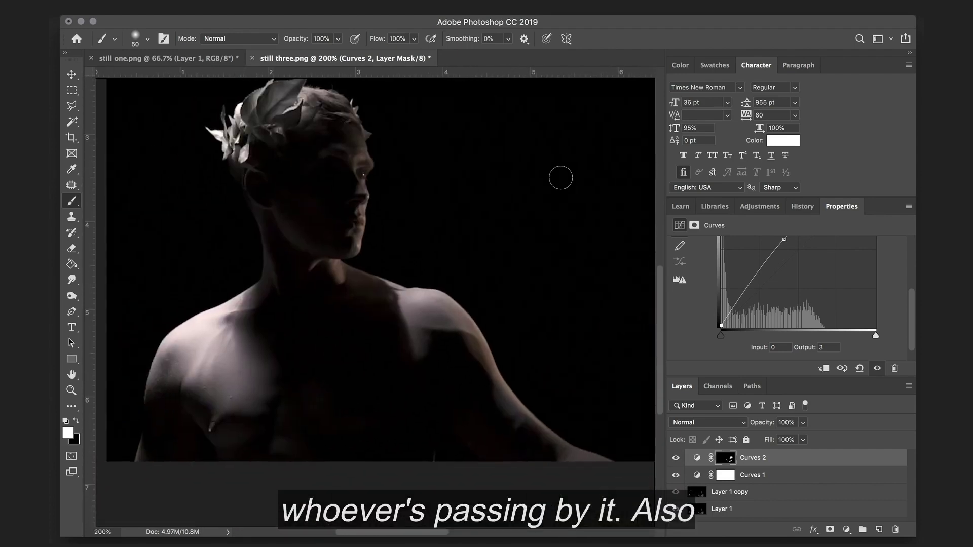
key("bracketright")
key("bracketright")
key("bracketright")
key("bracketright")
key("bracketright")
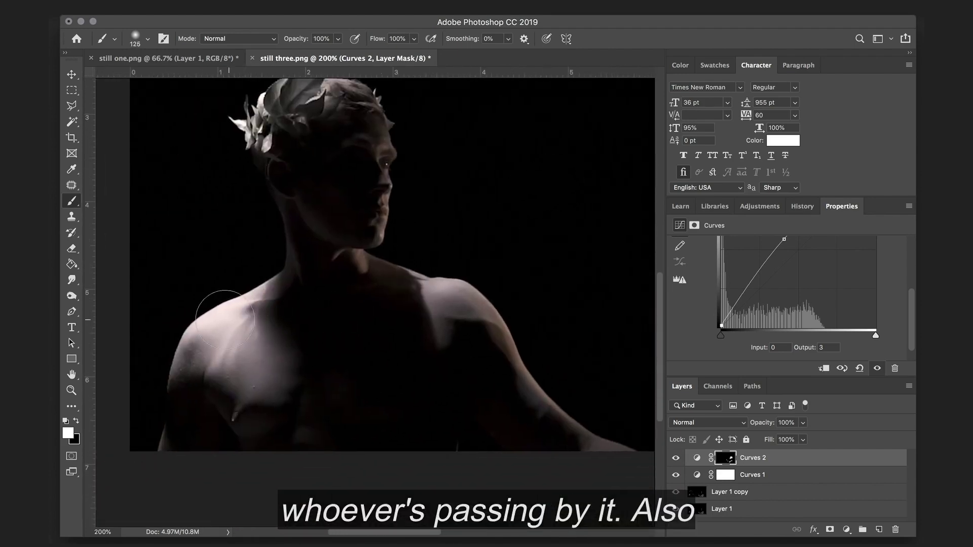
left_click(224, 324)
mouse_move(223, 320)
left_mouse_down()
mouse_move(215, 325)
mouse_move(233, 310)
left_mouse_up()
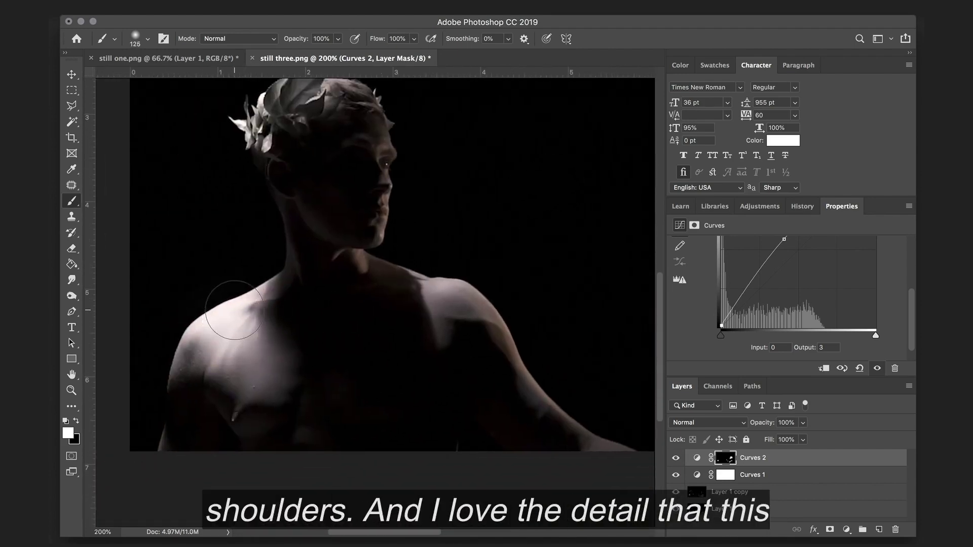
mouse_move(455, 306)
left_mouse_down()
mouse_move(446, 287)
mouse_move(482, 289)
mouse_move(493, 349)
left_mouse_up()
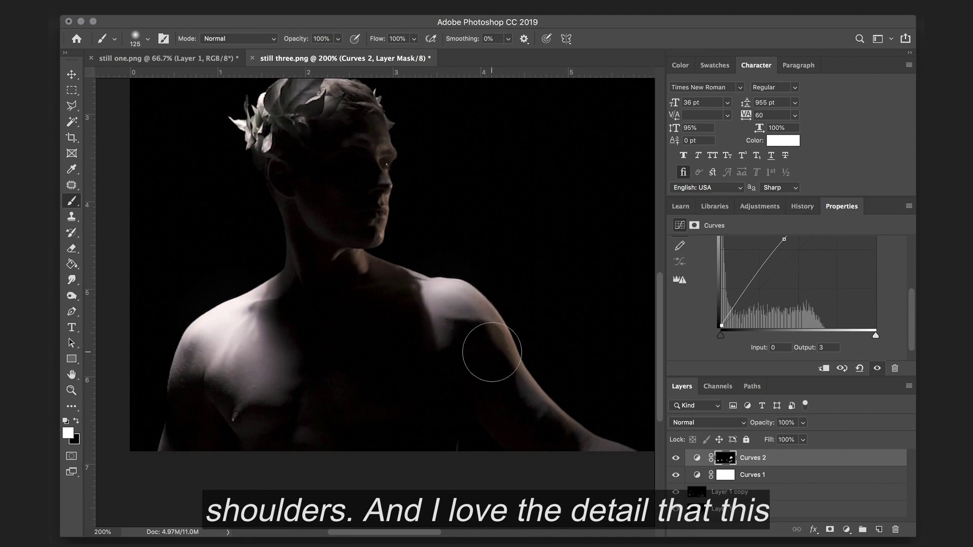
- Paint white on the Curves 2 mask over the man's leaf wreath and the lit side of his face
scroll(494, 349, "up", 1)
scroll(304, 397, "up", 3)
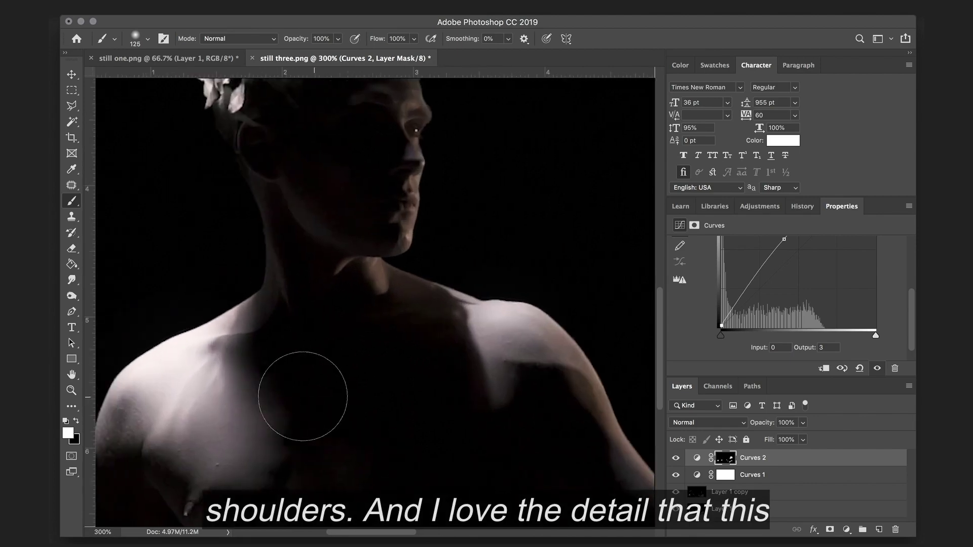
scroll(302, 396, "down", 1)
scroll(303, 396, "up", 8)
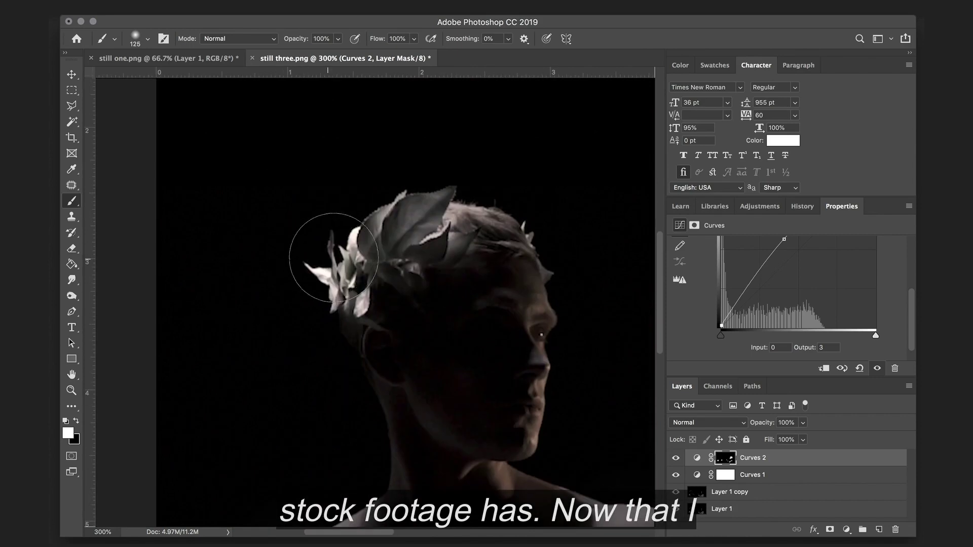
mouse_move(333, 258)
left_mouse_down()
mouse_move(343, 276)
mouse_move(359, 273)
mouse_move(405, 226)
mouse_move(456, 221)
mouse_move(542, 289)
left_mouse_up()
key("super+minus")
key("super+minus")
key("super+minus")
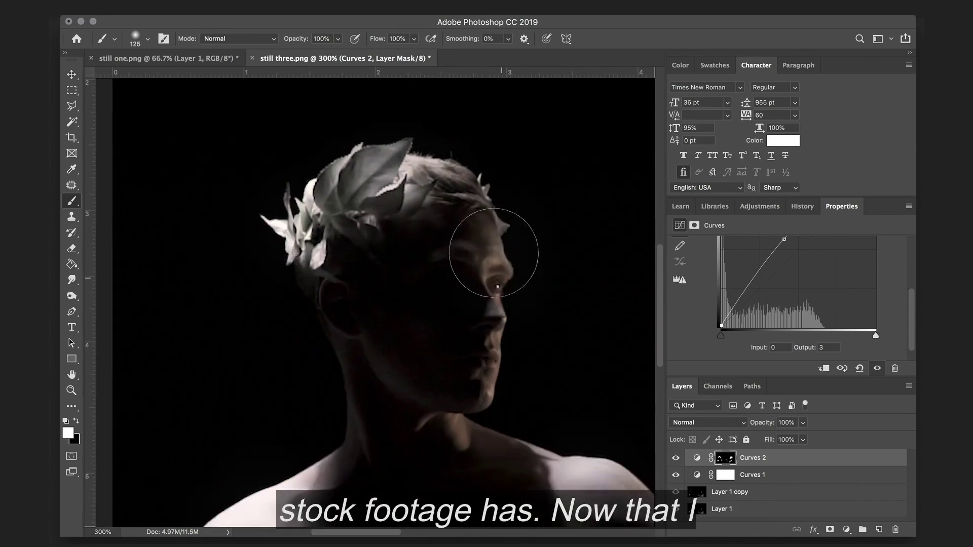
- Toggle the Curves 2 layer's visibility to compare the image with and without the painted highlights
left_click(676, 458)
left_click(676, 458)
left_click(675, 458)
left_click(676, 458)
key("super+plus")
key("super+plus")
key("super+plus")
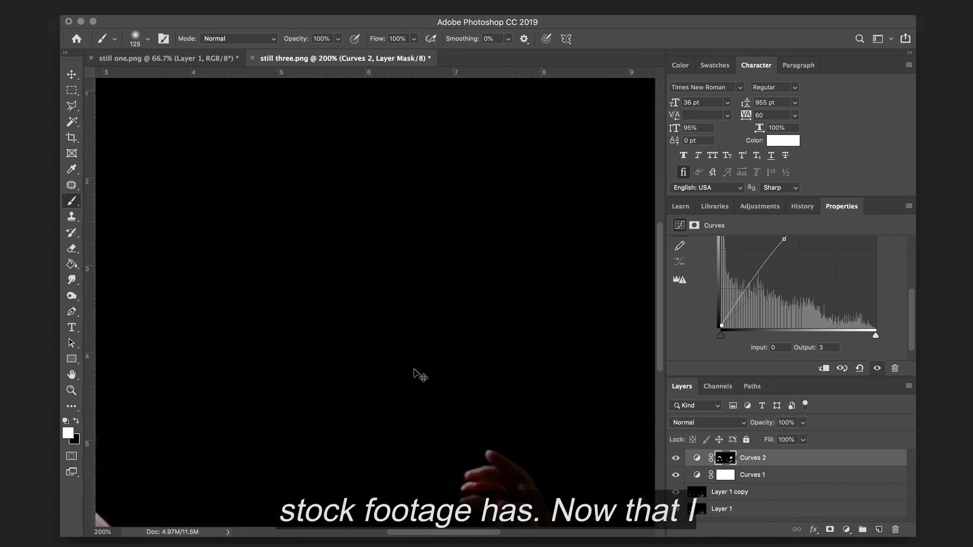
scroll(414, 374, "left", 10)
scroll(414, 373, "down", 3)
key("super+minus")
key("super+minus")
key("super+minus")
left_click(677, 459)
left_click(676, 459)
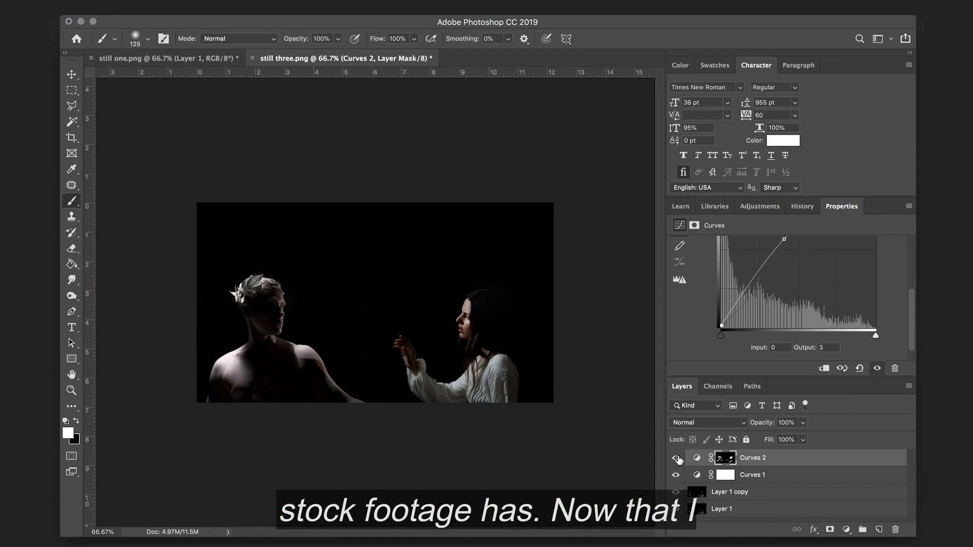
left_click(676, 458)
left_click(677, 458)
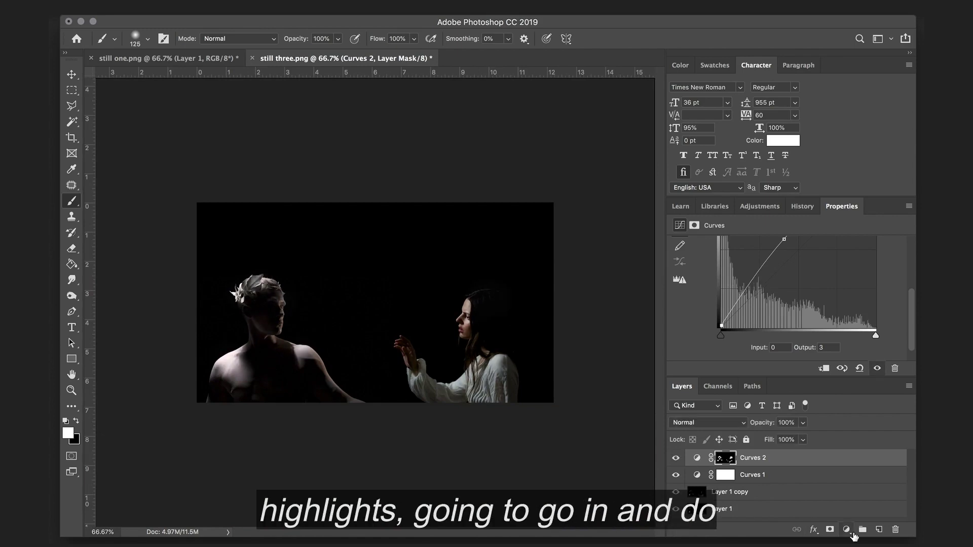
- Add another Curves adjustment layer and darken its midtones with a curve point at input 148, output 83
left_click(852, 533)
left_click(842, 363)
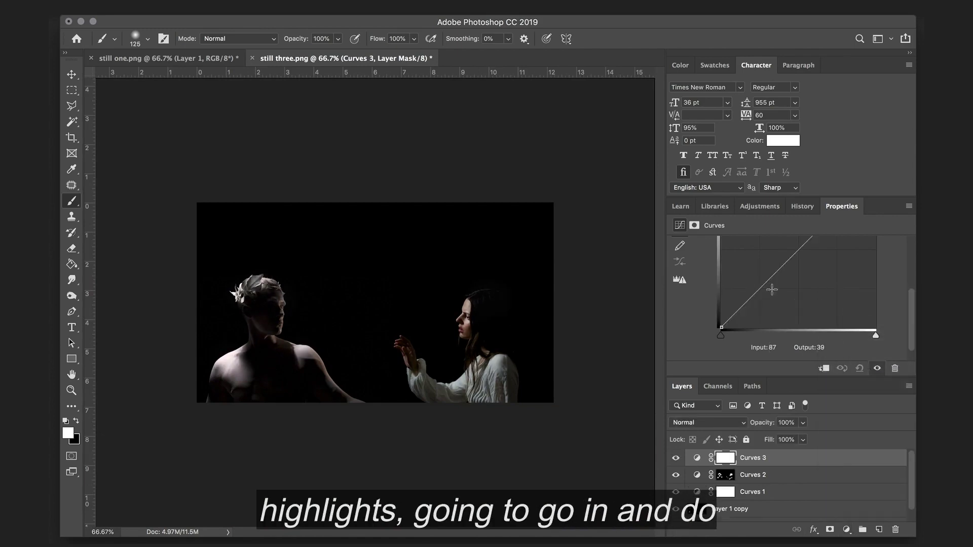
left_click(796, 255)
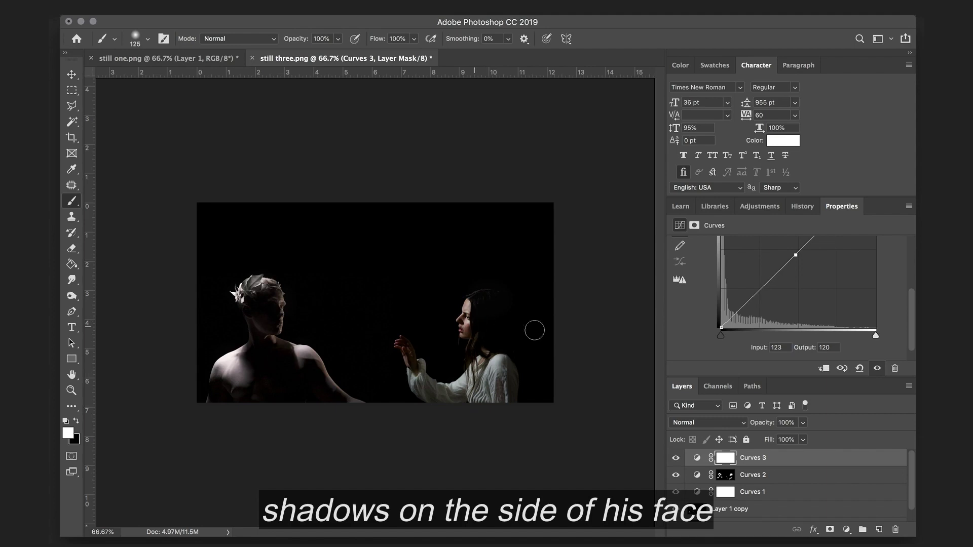
left_click_drag(795, 257, 811, 280)
- Fill the Curves 3 mask with black using the Paint Bucket tool
key("g")
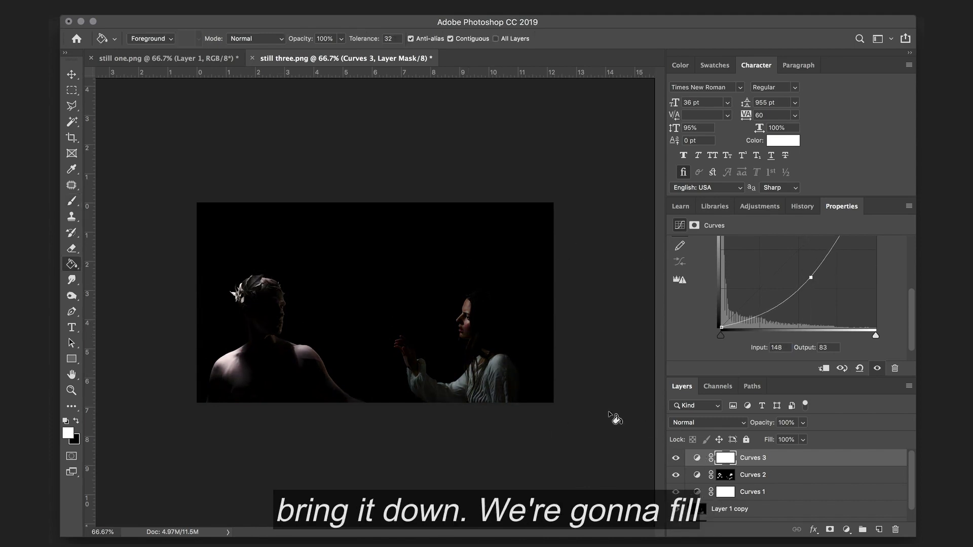
key("x")
left_click(431, 300)
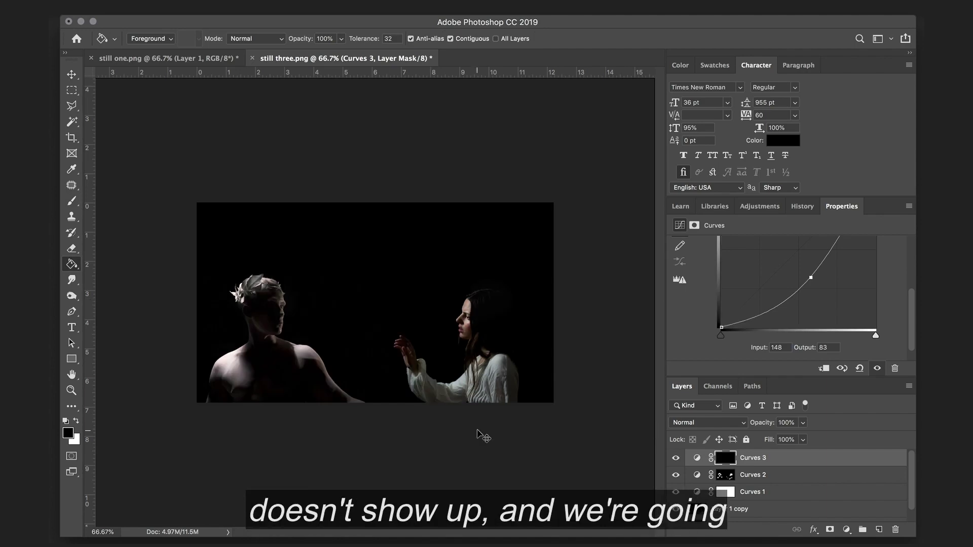
- Set the brush size to 90 and paint white on the Curves 3 mask along the shaded side of the woman's face
key("super+plus")
key("super+plus")
key("b")
key("super+plus")
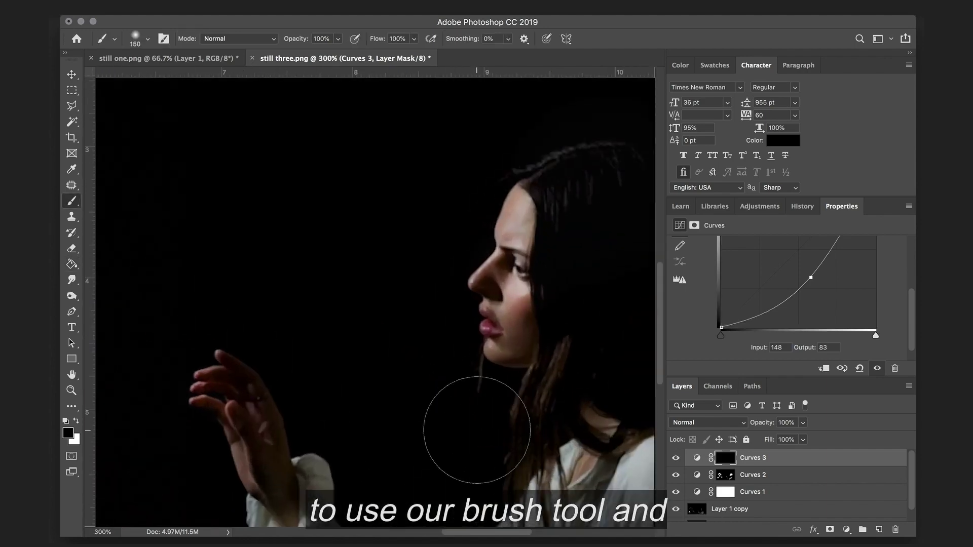
key("bracketleft")
key("bracketleft")
key("bracketleft")
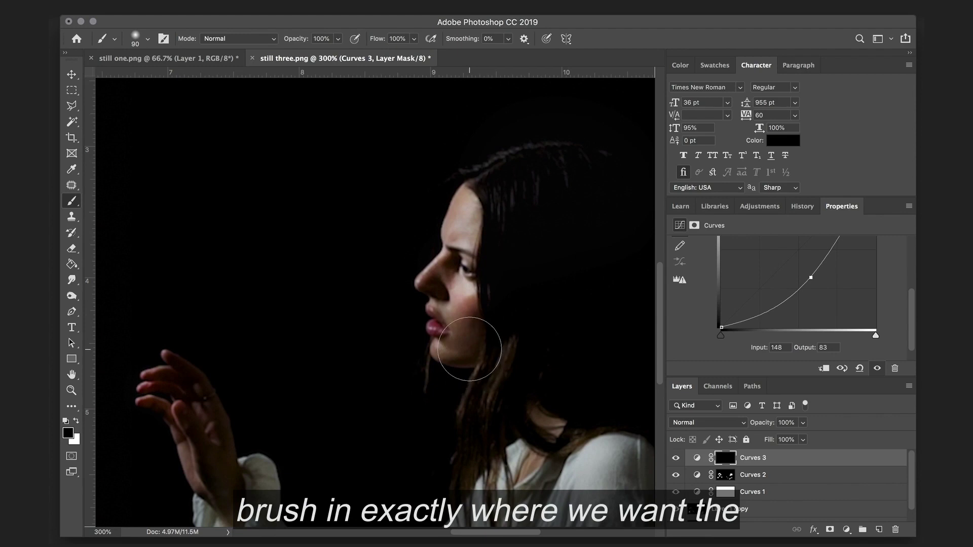
key("x")
left_click(466, 339)
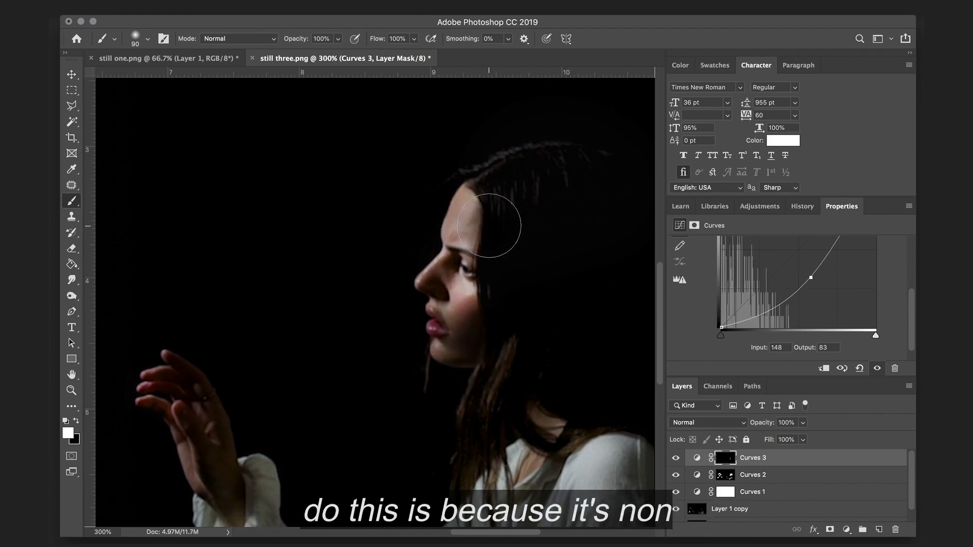
- Hide the three Curves layers and show them again to compare the edit with the original image
scroll(507, 304, "down", 5)
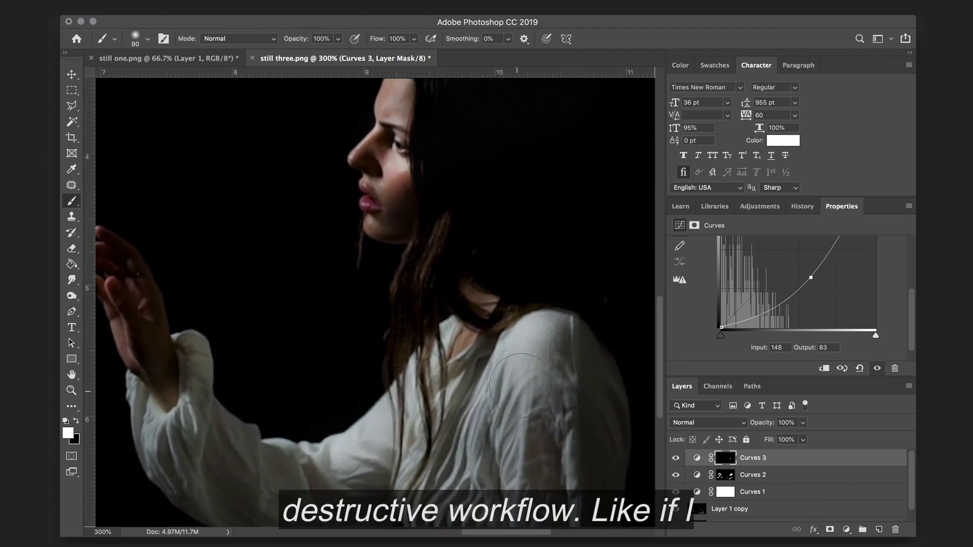
left_click_drag(675, 476, 676, 491)
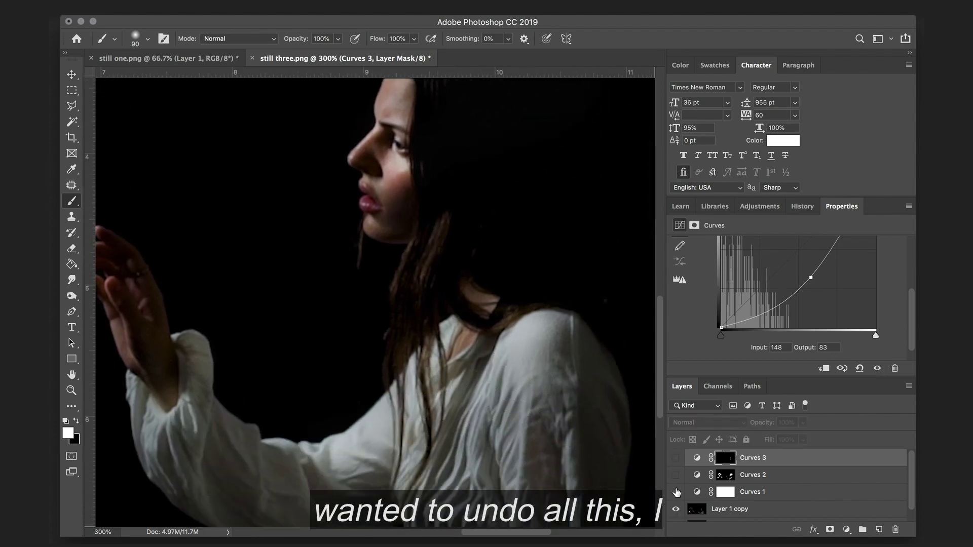
left_click(675, 457)
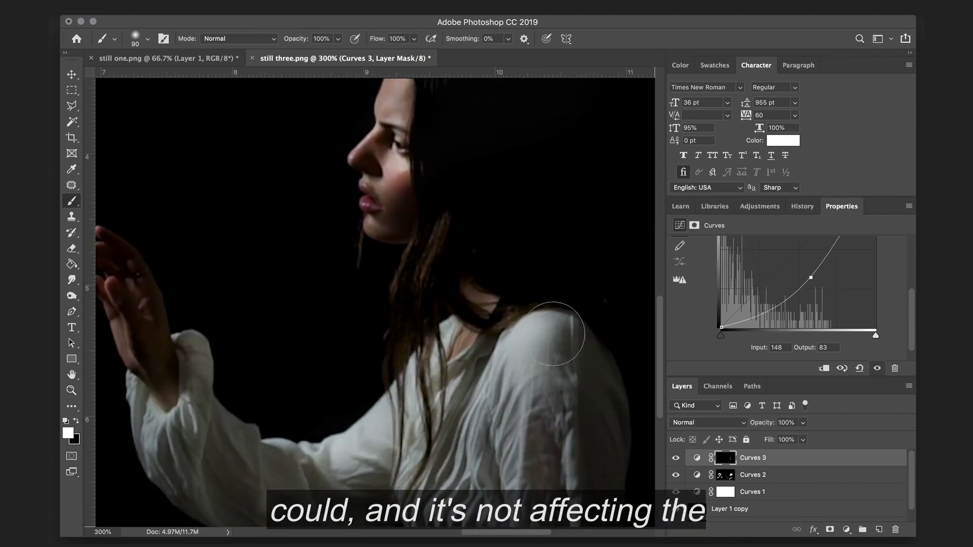
- Enlarge the brush and paint white on the Curves 3 mask where the woman's jaw meets her hair
key("x")
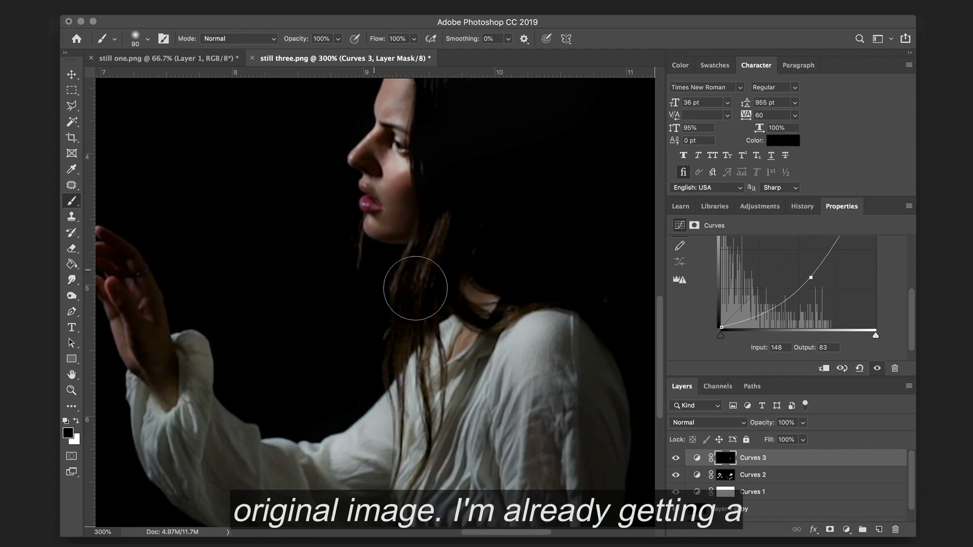
key("bracketright")
key("bracketright")
key("bracketright")
key("x")
left_click(421, 216)
- Enlarge the brush to 250 and paint the darkening over the woman's hair ends and the lower part of her blouse
scroll(436, 304, "down", 3)
key("bracketright")
key("bracketright")
key("bracketright")
left_click(453, 326)
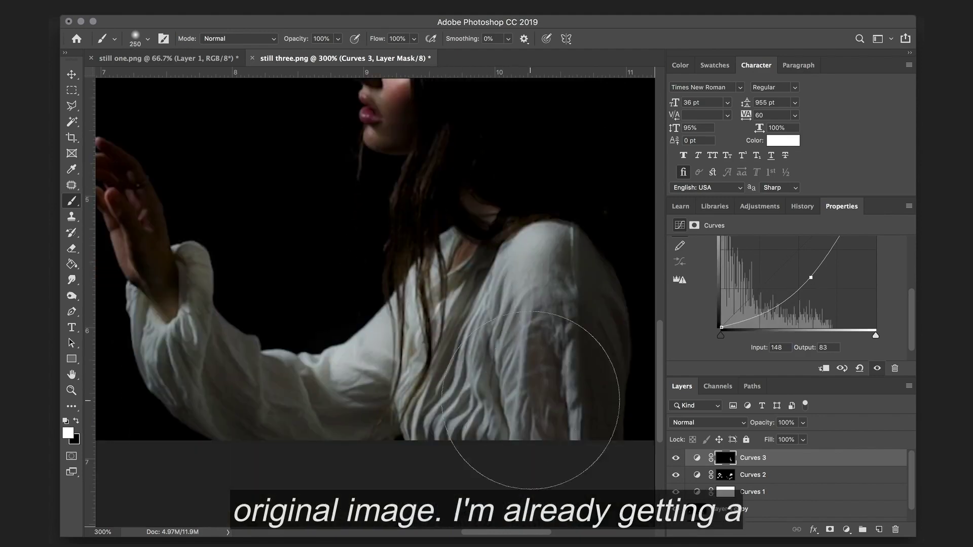
left_click_drag(536, 408, 358, 467)
- Reduce the brush size to 100 and paint the darkening onto the underside of the woman's raised sleeve
scroll(359, 456, "left", 5)
key("bracketleft")
key("bracketleft")
key("bracketleft")
key("bracketleft")
key("bracketleft")
left_click_drag(377, 393, 386, 426)
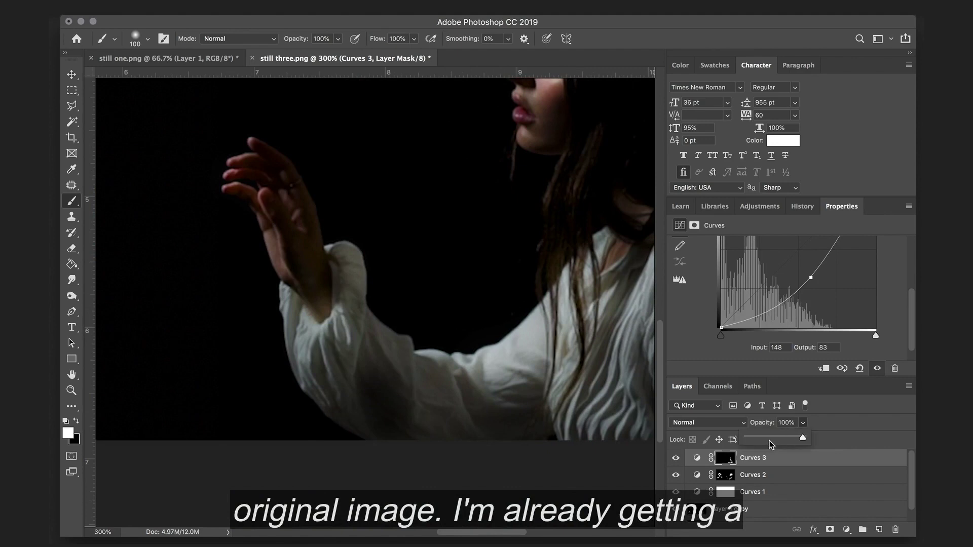
- Toggle the Curves 3 layer's visibility and check the painted shadows in the whole image
left_click(675, 458)
key("super+minus")
key("super+minus")
key("super+minus")
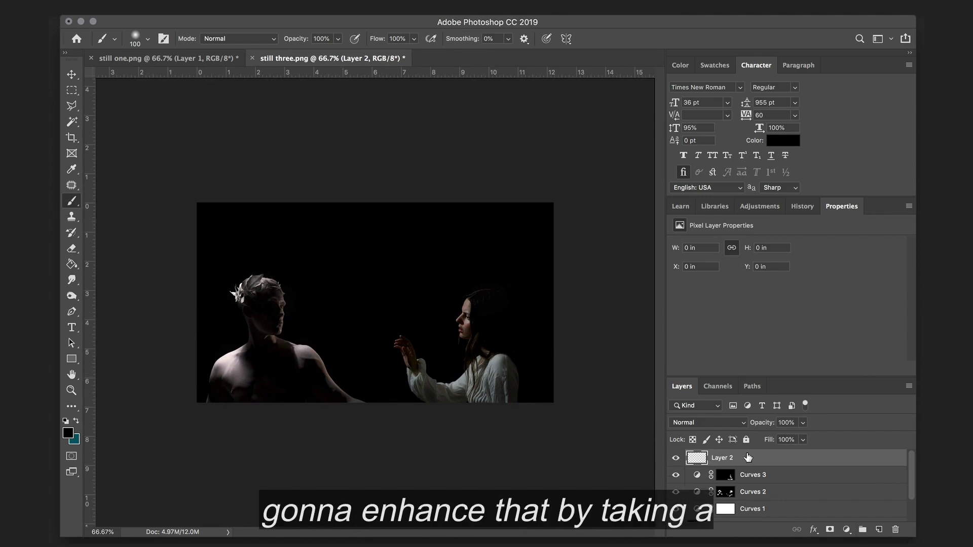
- Paint white glows on Layer 2 with a size 500 brush over the man's shoulders and wreath and the woman's chest
left_click(76, 423)
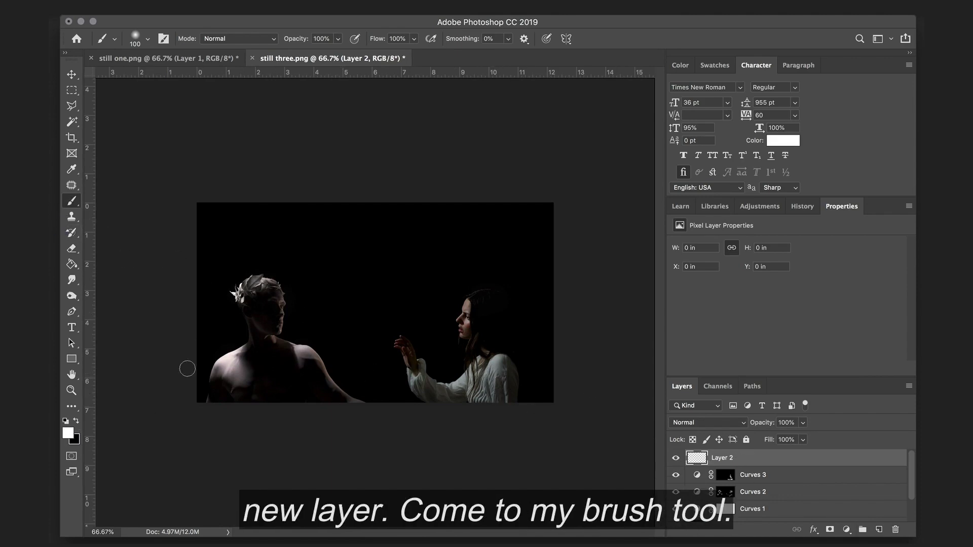
key("bracketright")
key("bracketright")
key("bracketright")
key("bracketright")
key("bracketright")
key("bracketright")
key("bracketright")
key("bracketright")
left_click(223, 355)
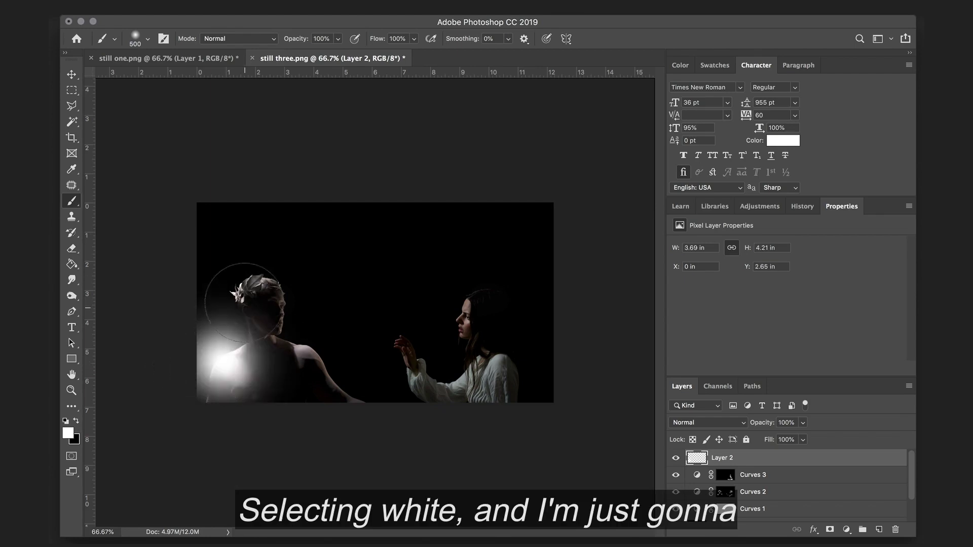
left_click(244, 288)
left_click(307, 348)
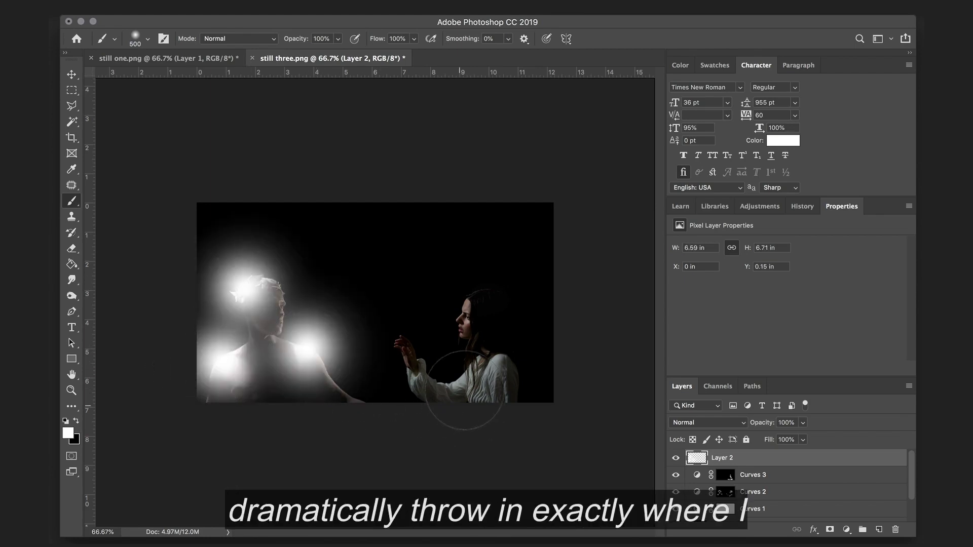
left_click(469, 376)
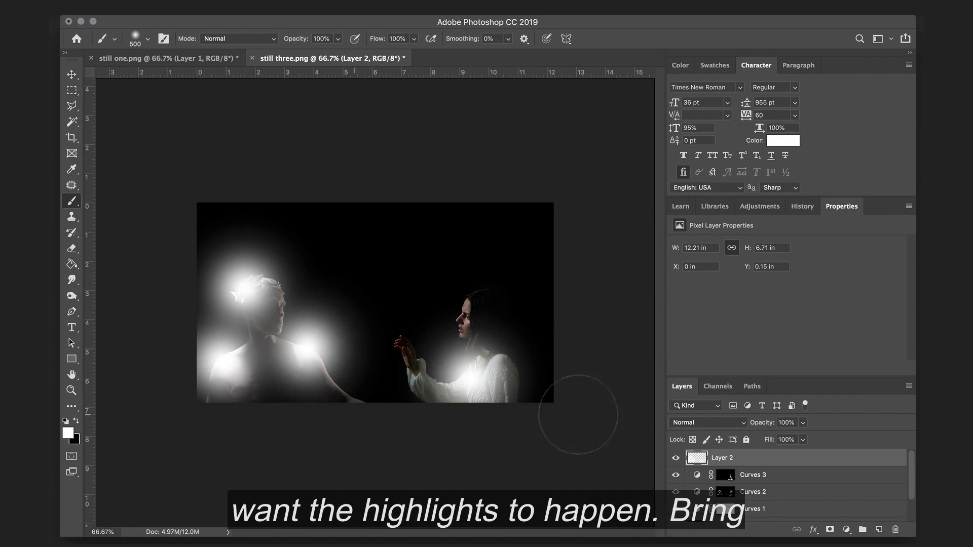
- Lower the opacity of Layer 2 to 9%
left_click(802, 422)
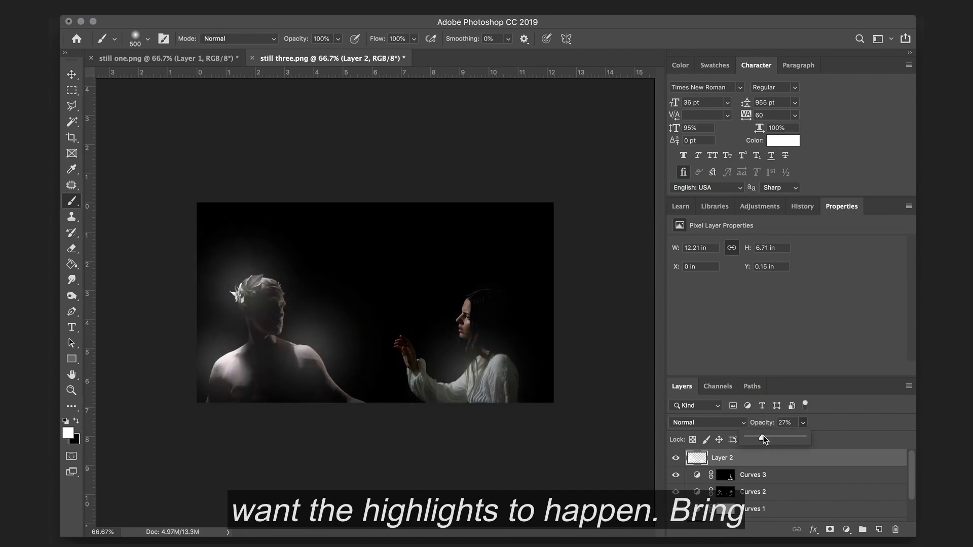
left_click_drag(761, 436, 763, 435)
left_click(725, 423)
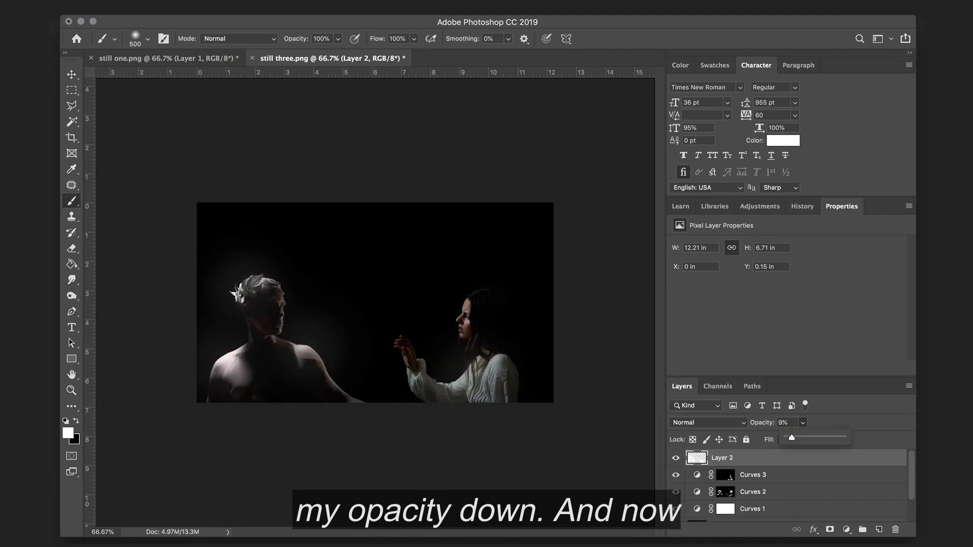
- Apply a Motion Blur to Layer 2 with an angle of 87° and a distance of about 258 pixels
left_click(349, 6)
mouse_move(374, 151)
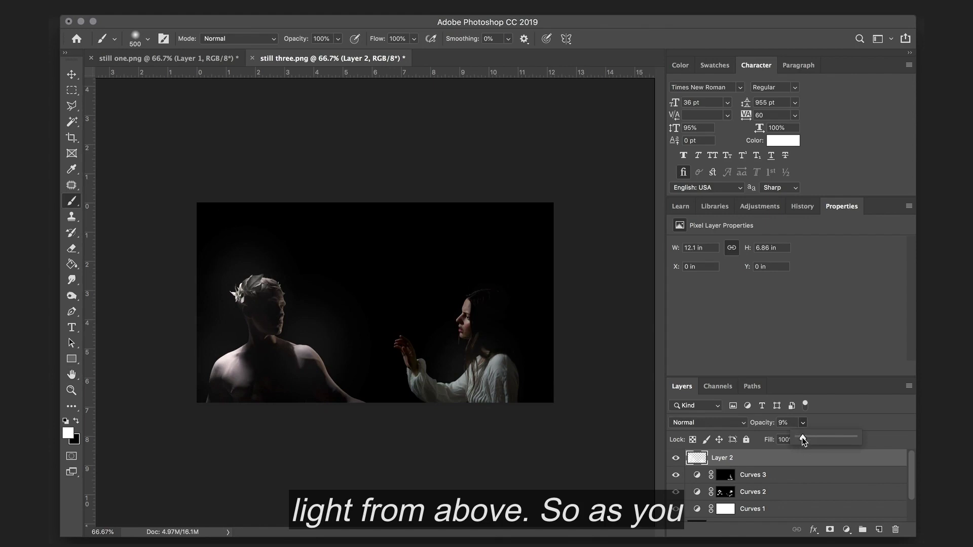
left_click_drag(802, 440, 803, 441)
- Toggle Layer 2's visibility to compare the image with and without the blurred glow
key("super+plus")
left_click(676, 458)
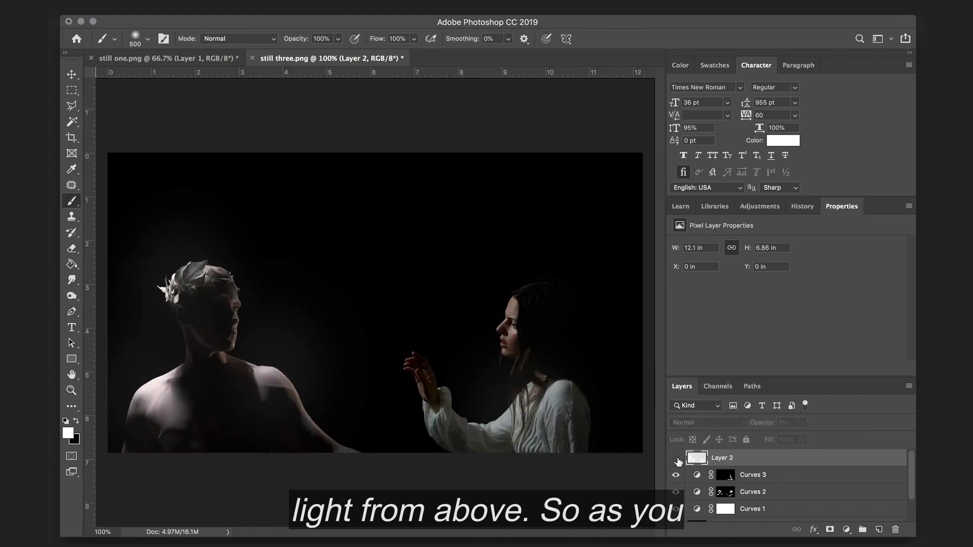
left_click(676, 458)
left_click(676, 458)
left_click(676, 458)
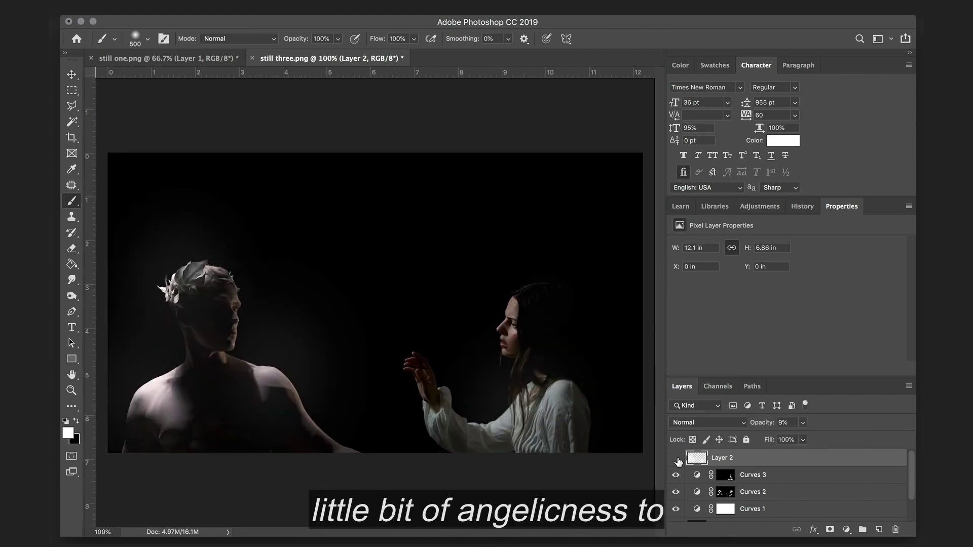
left_click(676, 458)
left_click(676, 458)
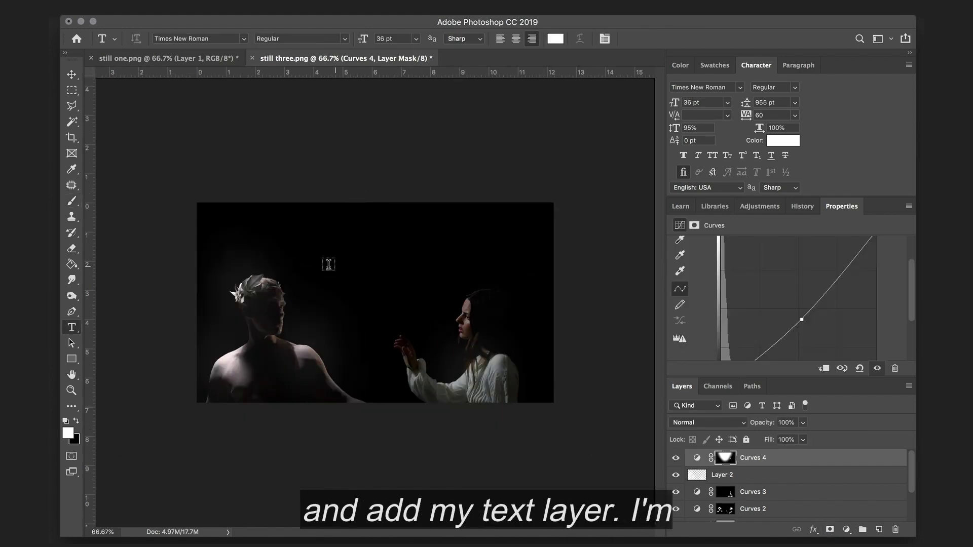
- Draw a text box between the two figures and enter the title "Cupid & Psyche" in Times New Roman
left_click_drag(308, 256, 479, 302)
type("Cupid")
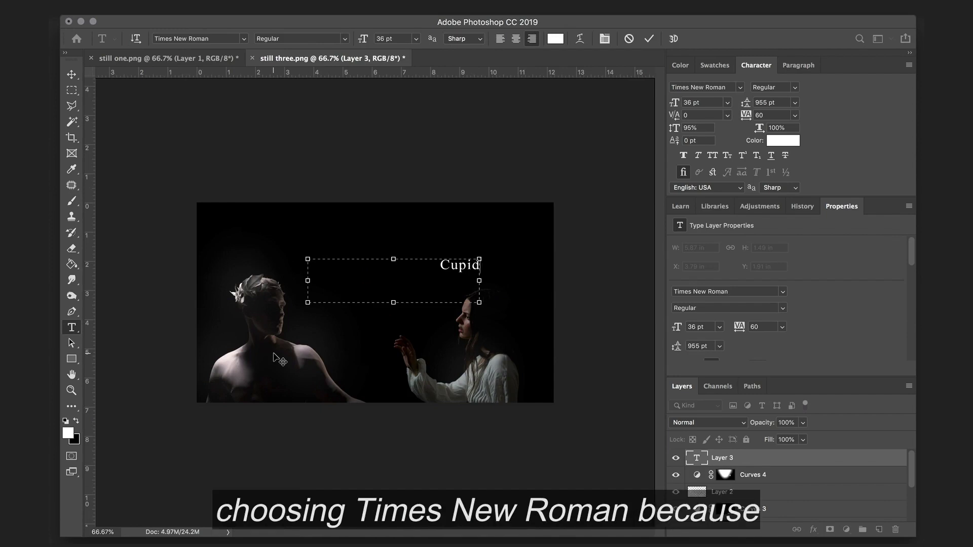
type(" &")
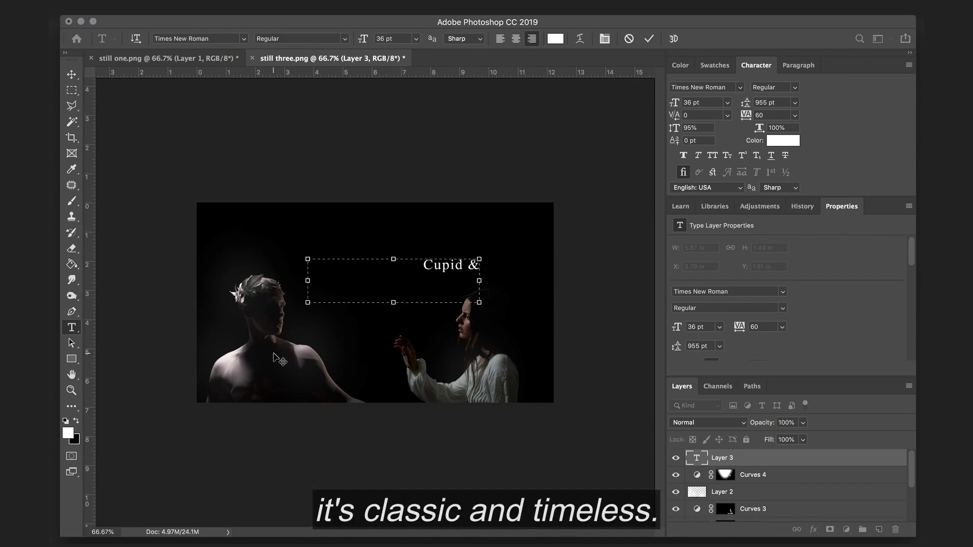
type(" Psyche")
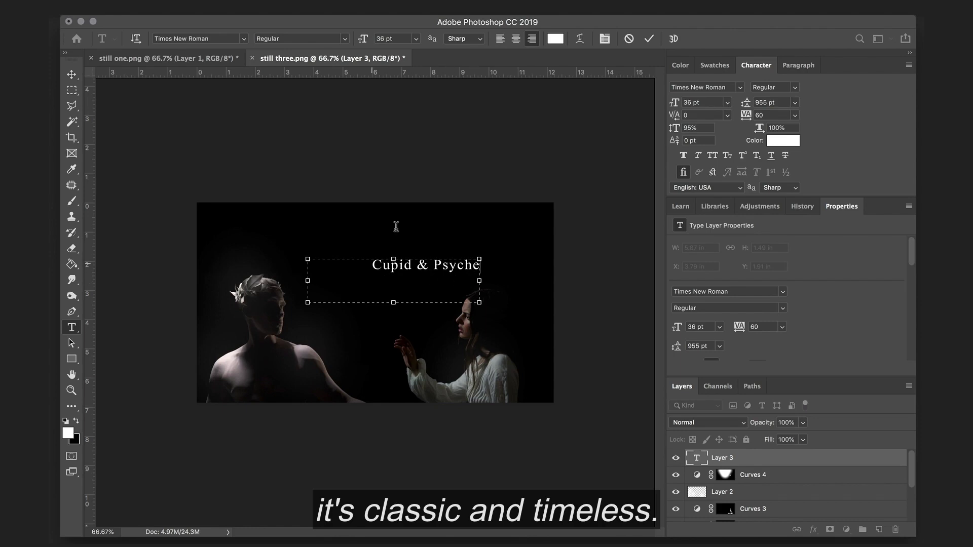
- Centre the title text and rewrite it in capitals as "CUPID & PSYCHE"
key("super+shift+c")
key("super+a")
type("CUPID & PSYCHE")
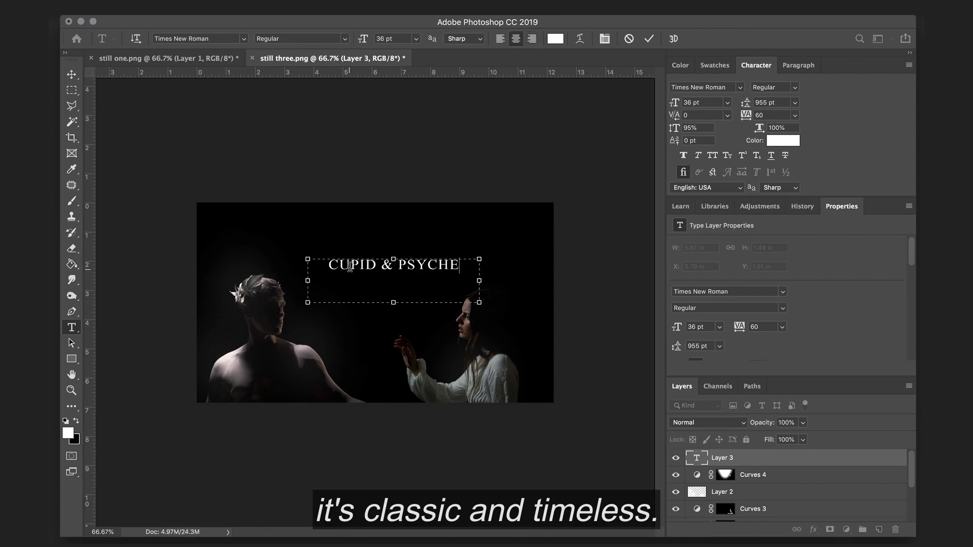
key("super+Return")
- Move the title down to sit horizontally centred in the image between the two figures' heads
key("v")
left_click_drag(372, 265, 353, 298)
key("super+1")
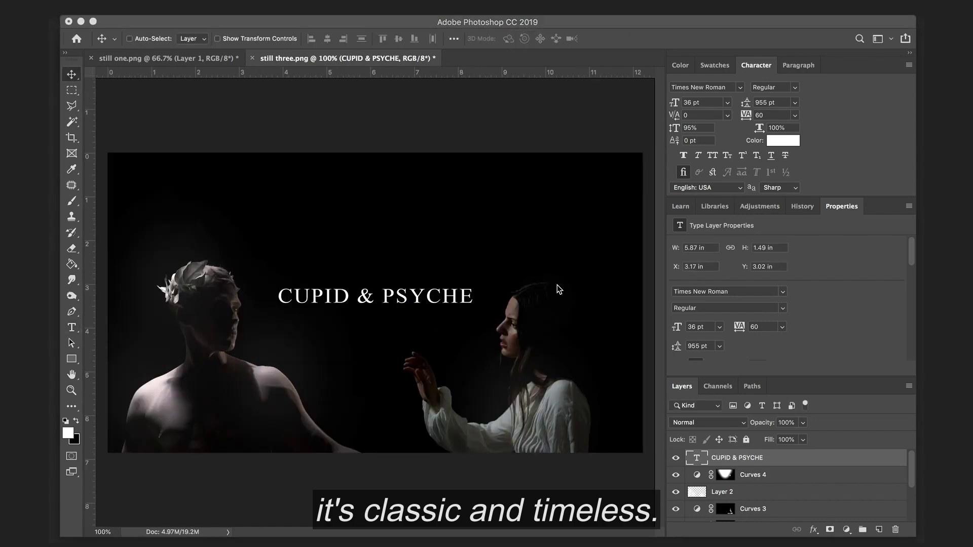
- Duplicate the CUPID & PSYCHE text layer under the name "CUPID & PSYCHE copy"
right_click(809, 459)
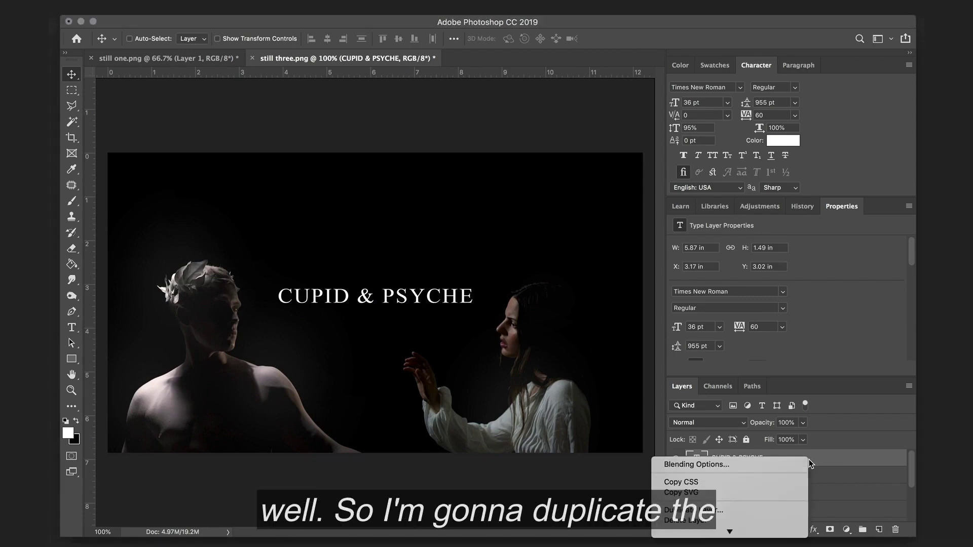
left_click(746, 511)
key("Return")
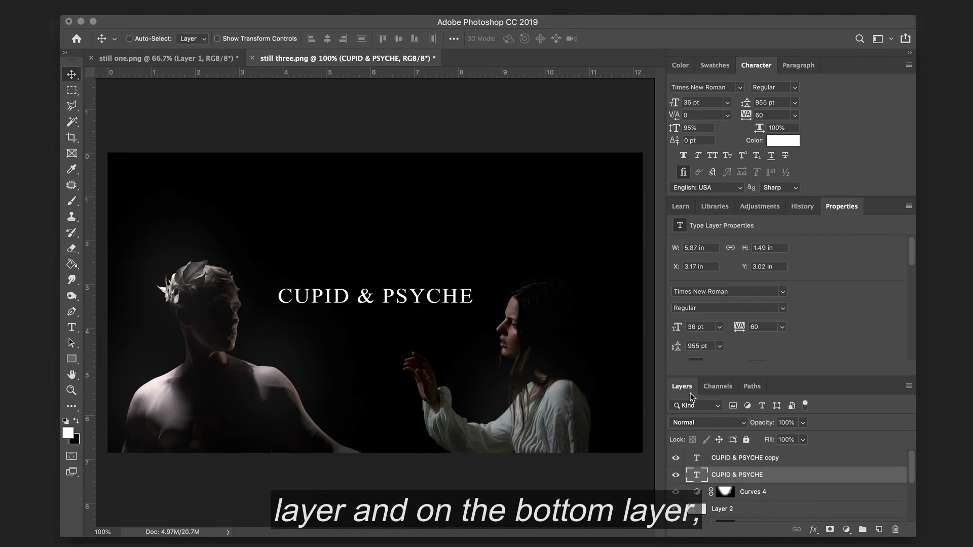
- Convert the lower CUPID & PSYCHE text layer to a smart object and give it a Gaussian Blur as a glow
left_click(350, 8)
mouse_move(450, 151)
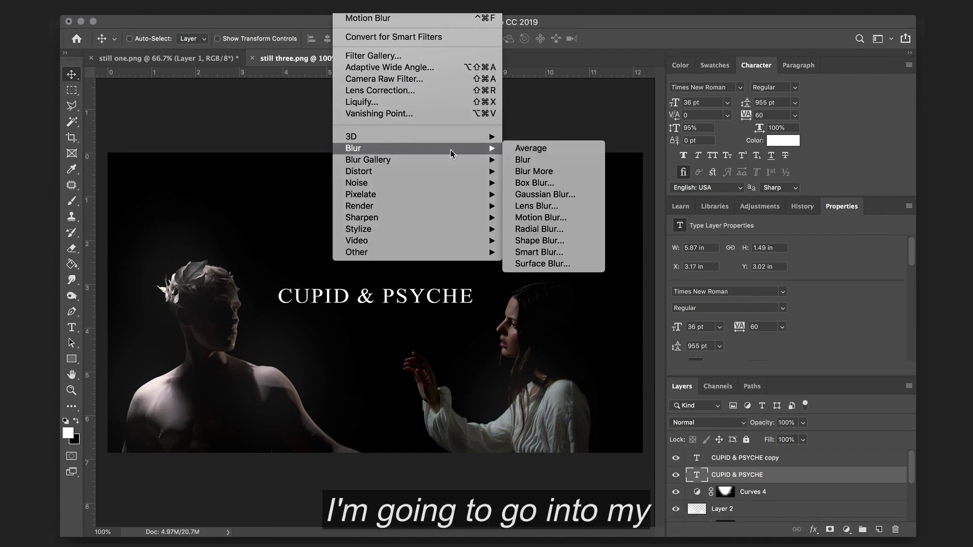
left_click(578, 198)
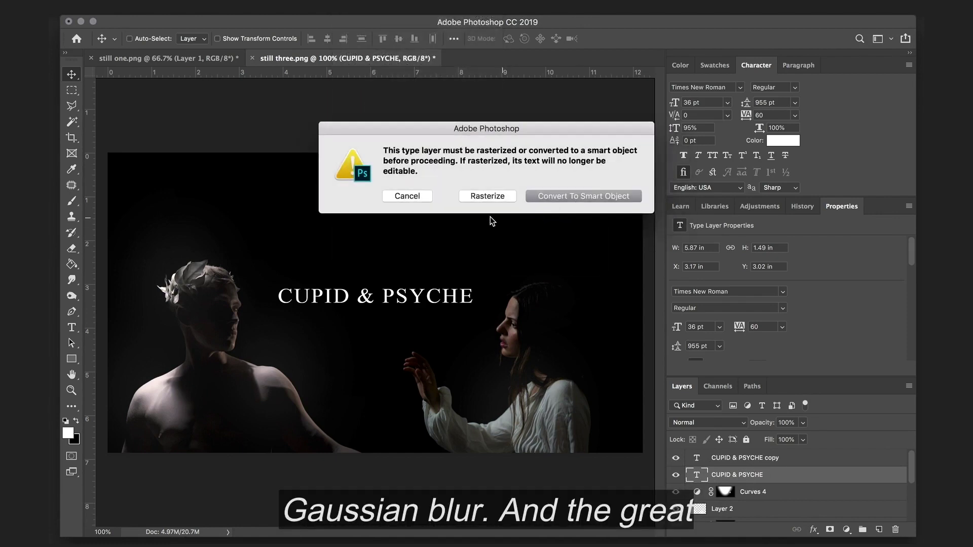
key("Return")
left_click_drag(631, 366, 631, 366)
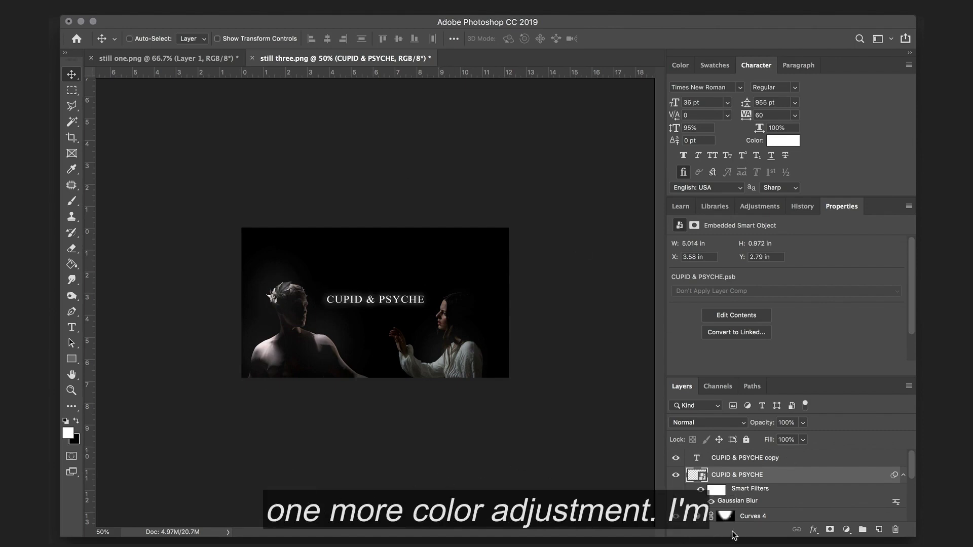
- Add a Selective Color adjustment layer and set its Neutrals to Magenta +2% and Yellow +5%
left_click(846, 530)
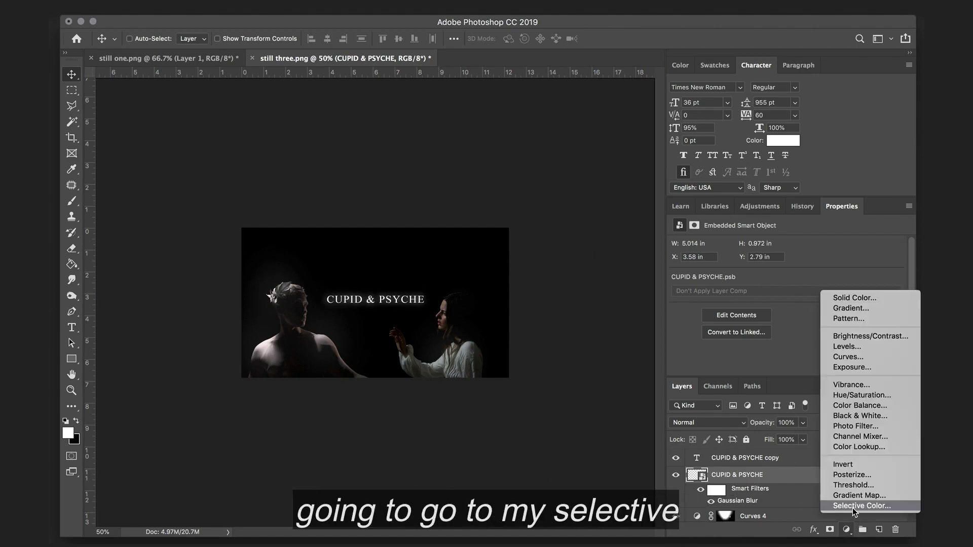
left_click(853, 505)
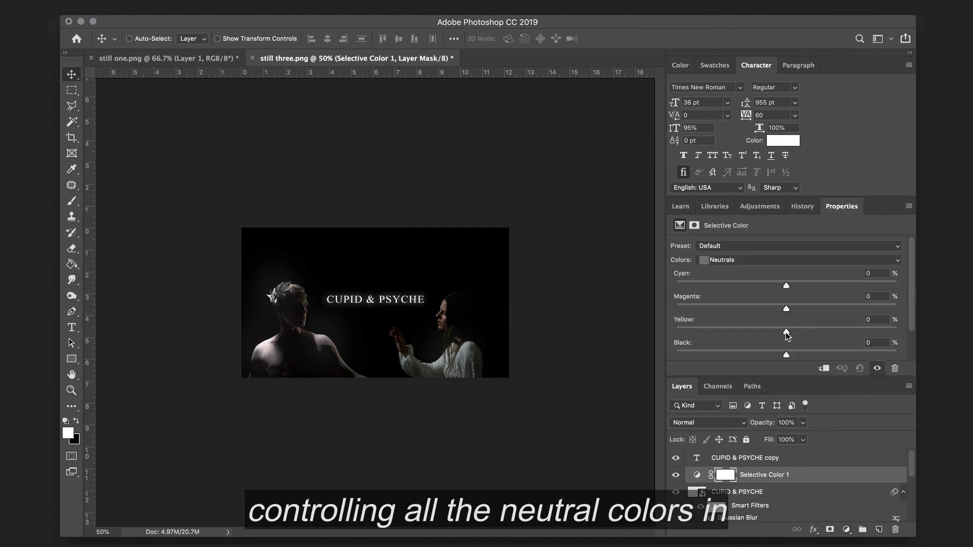
left_click_drag(785, 333, 788, 332)
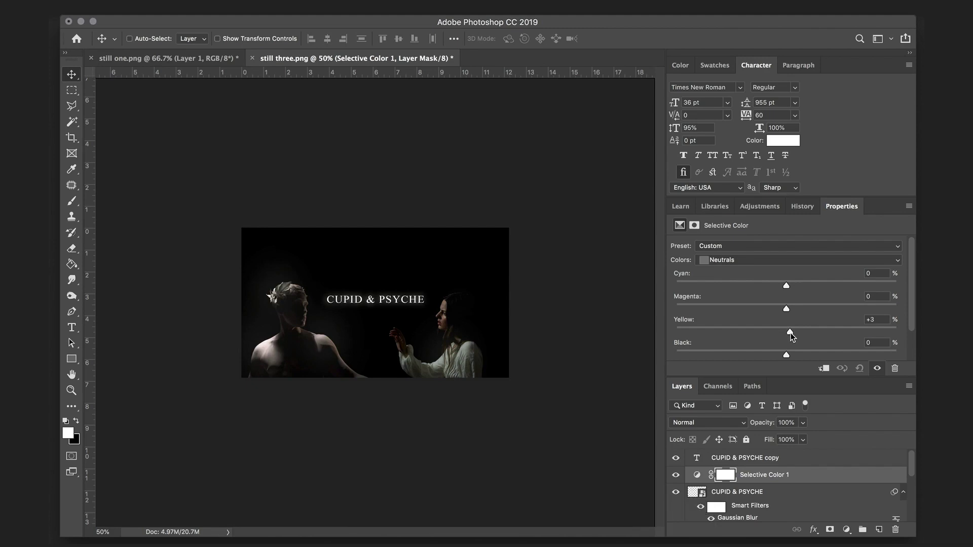
scroll(786, 304, "down", 2)
key("super+1")
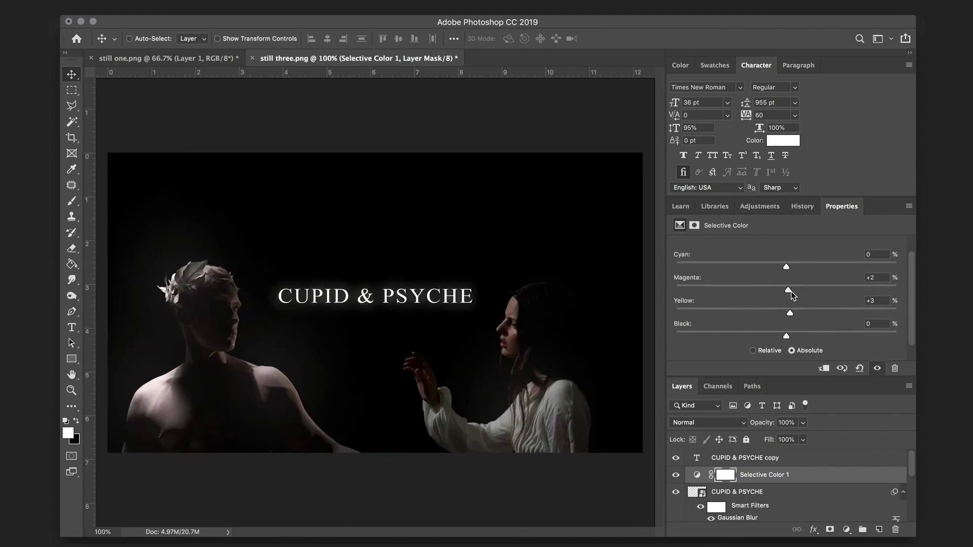
left_click(678, 476)
left_click_drag(789, 313, 792, 314)
key("super+minus")
key("super+minus")
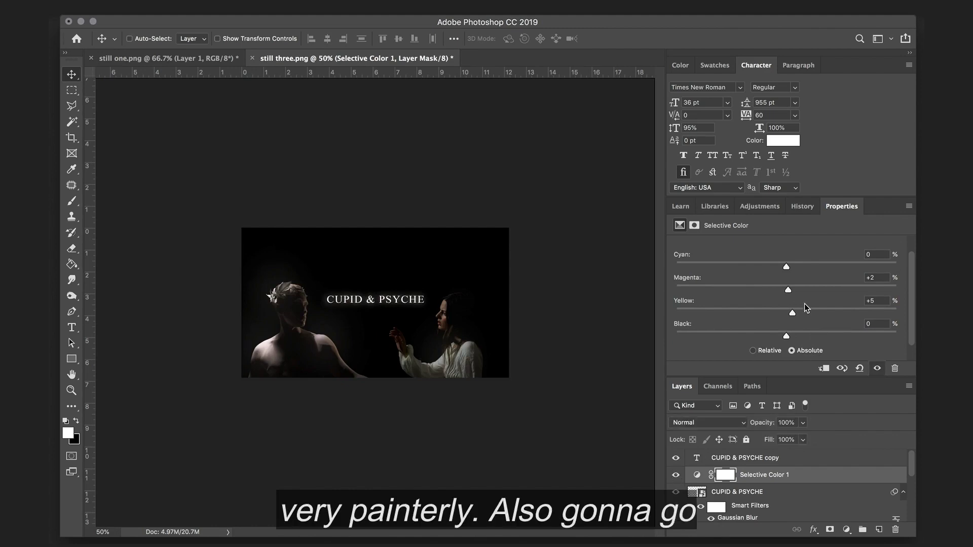
- Set the Blacks of the Selective Color adjustment to Magenta +1% and Yellow +5%, and check the image at several zoom levels
scroll(787, 304, "up", 2)
left_click(769, 259)
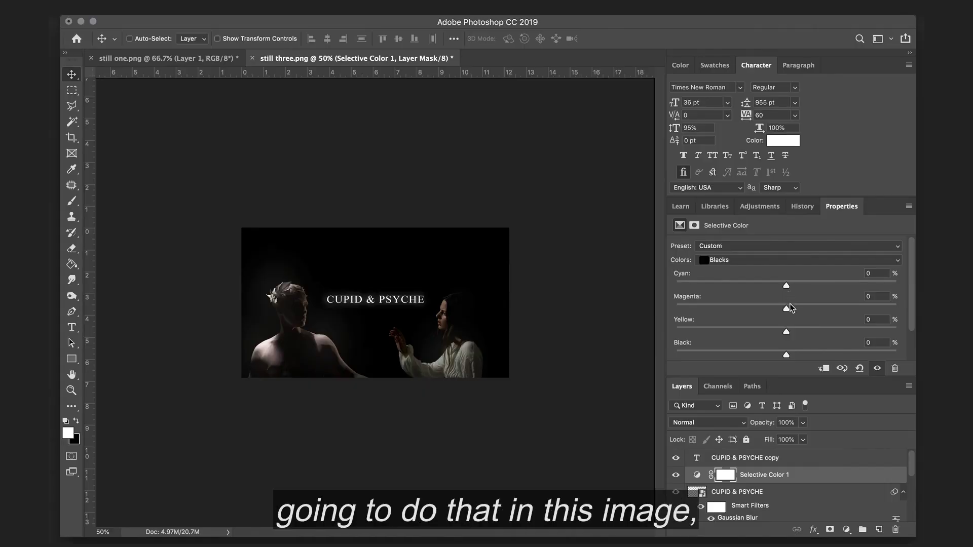
left_click_drag(787, 333, 790, 334)
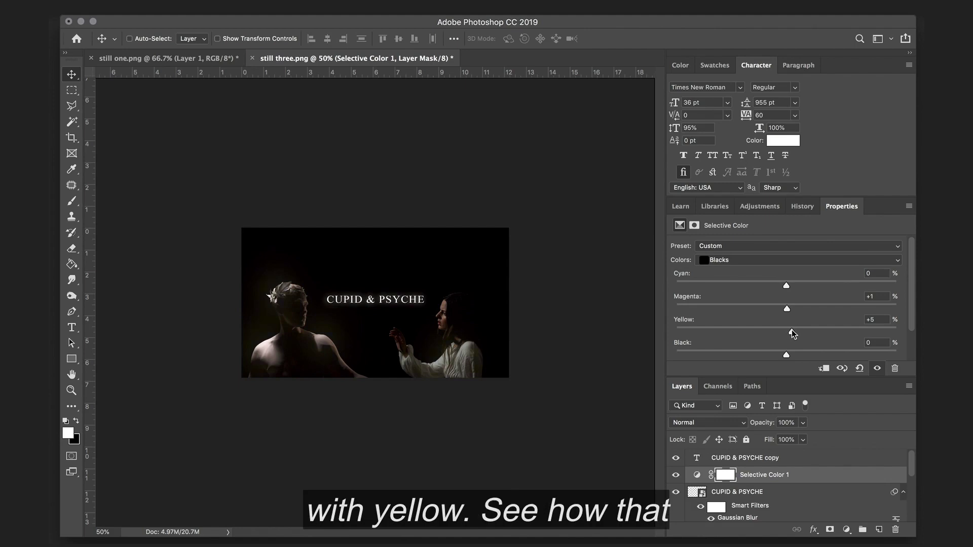
key("super+plus")
key("super+minus")
key("super+plus")
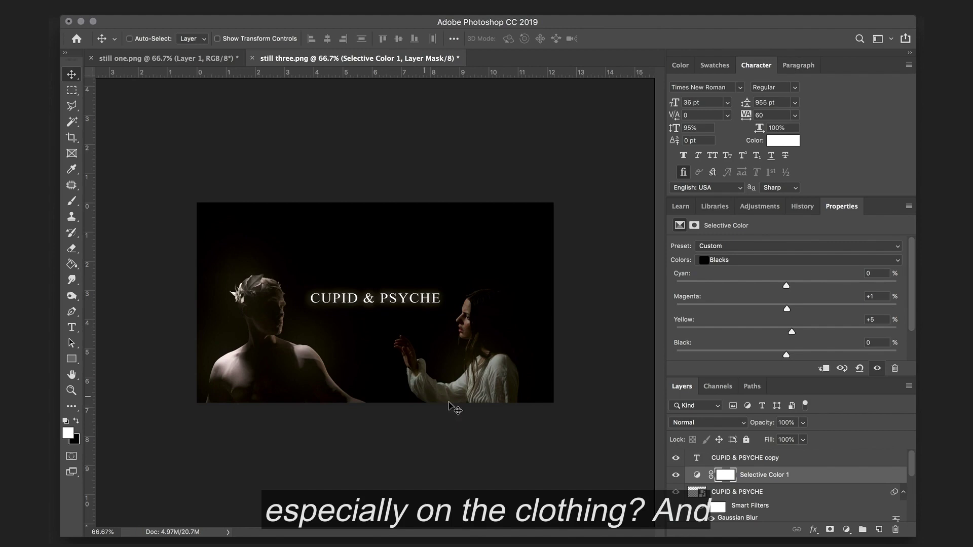
key("super+minus")
key("super+minus")
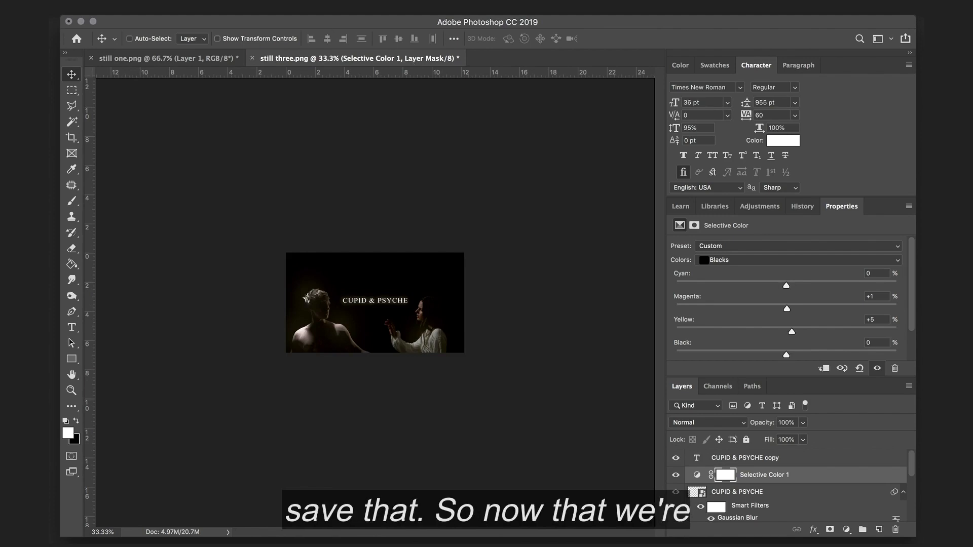
- Save the finished title image under the name COVER
left_click(157, 6)
left_click(175, 120)
type("COVER")
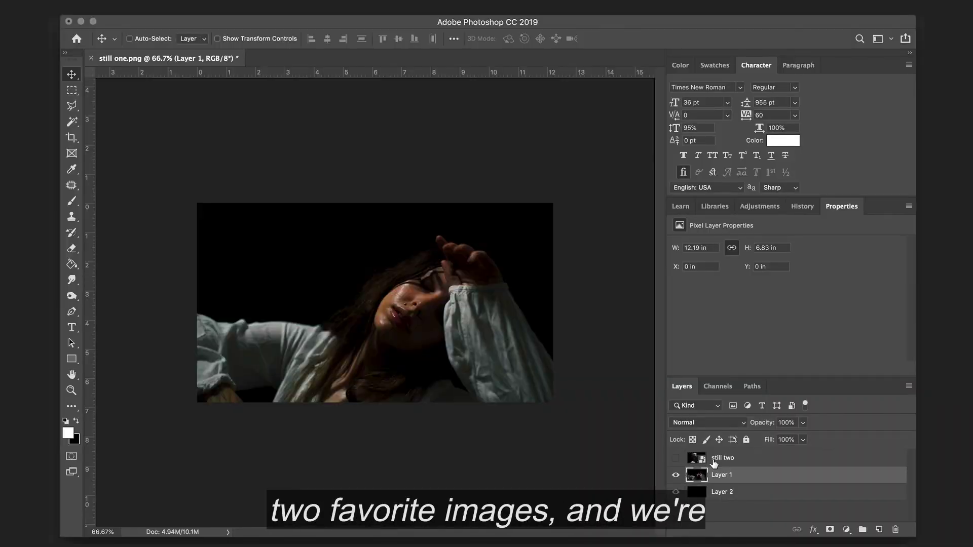
- Show the still two layer and scale it to about 54% in the lower-right corner of the image
left_click(675, 458)
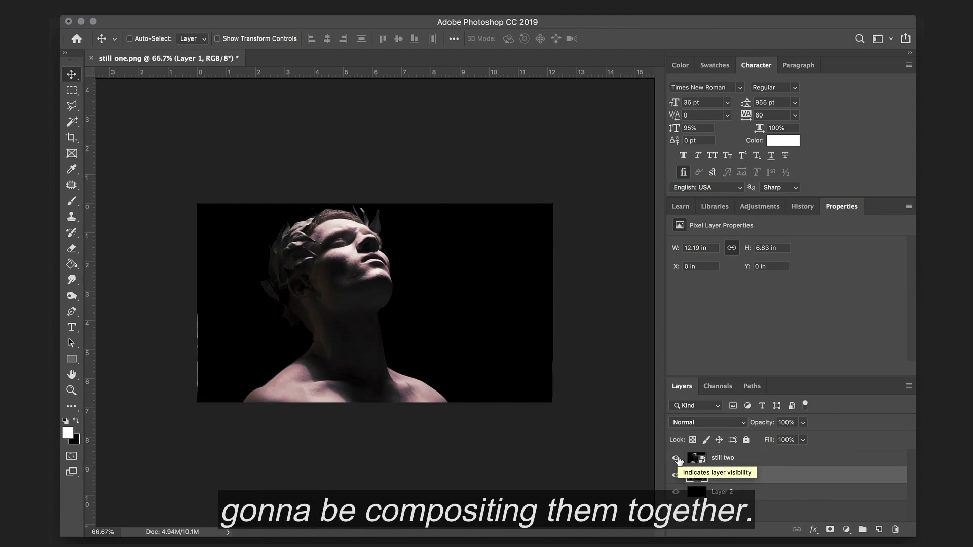
left_click(752, 463)
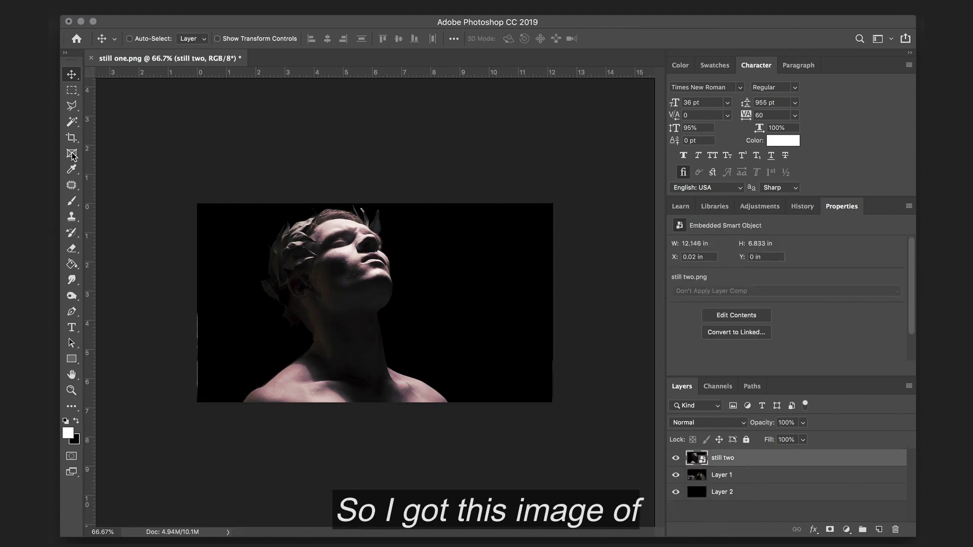
key("ctrl+t")
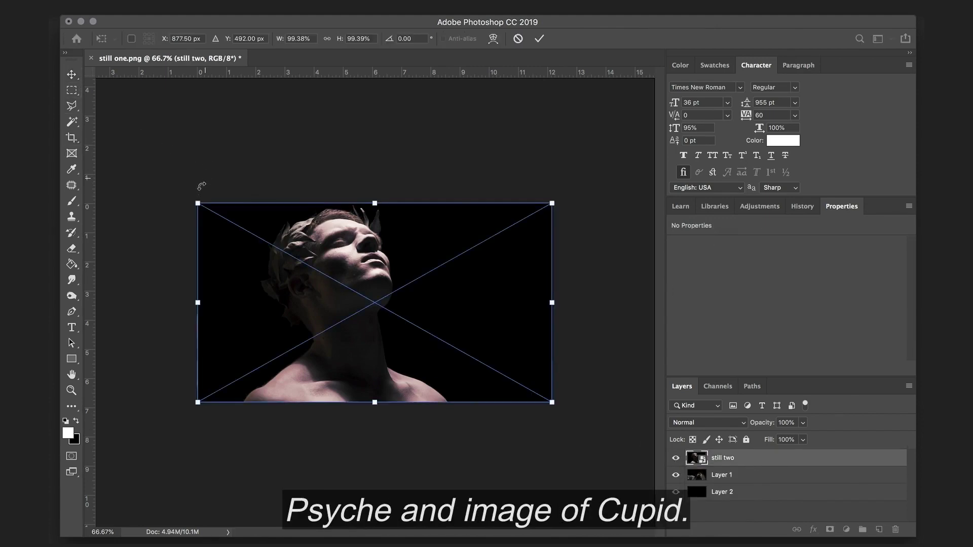
left_click_drag(196, 200, 368, 276)
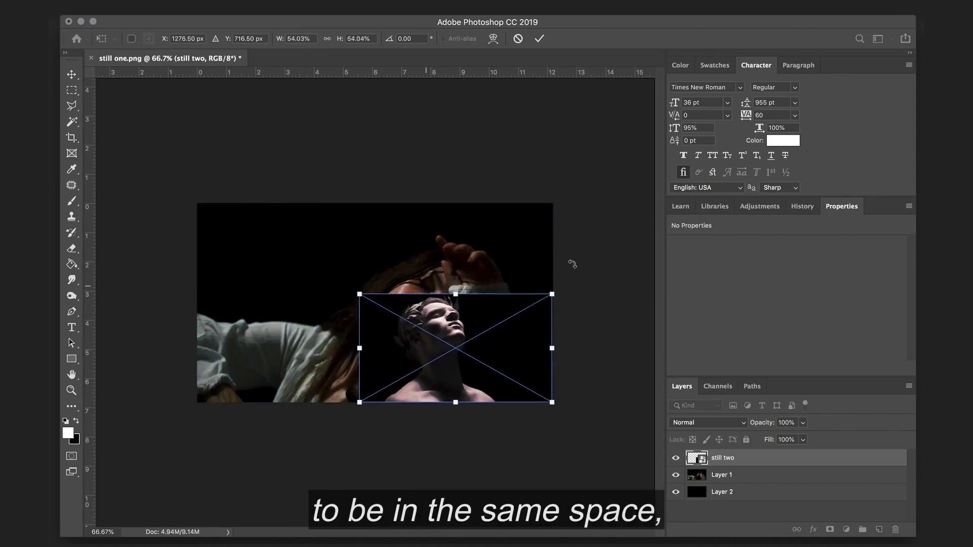
key("Return")
- Scale Layer 1 with the reclining woman to about 56% and place it in the upper-left corner of the image
left_click(734, 480)
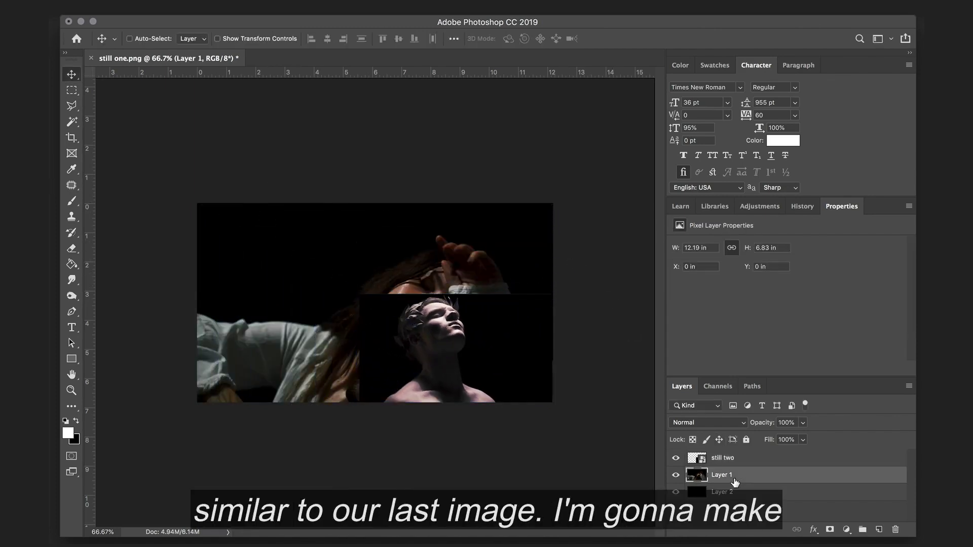
key("super+t")
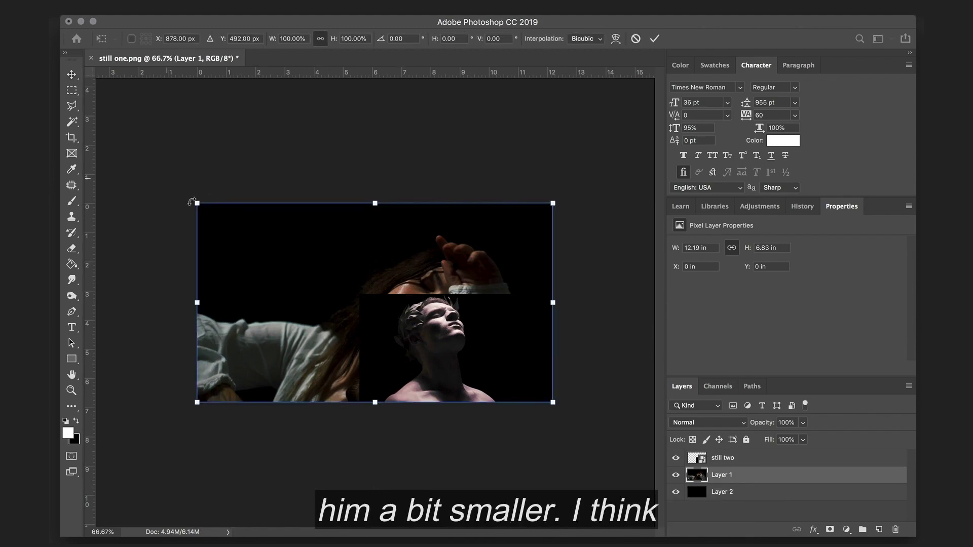
left_click_drag(197, 202, 196, 286)
left_click_drag(342, 310, 345, 235)
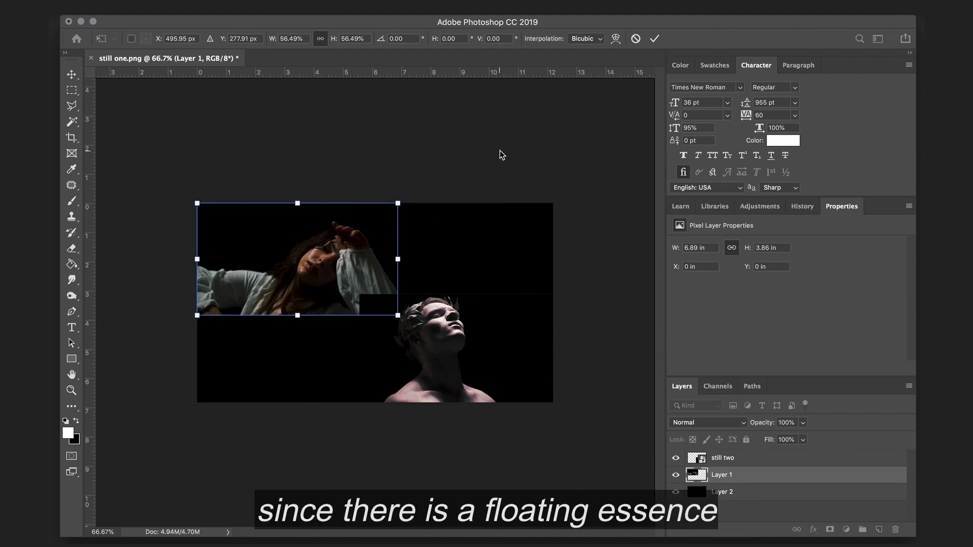
key("Return")
- Flip the woman's image on Layer 1 vertically in the upper-left corner
left_click(475, 7)
type("TRANS")
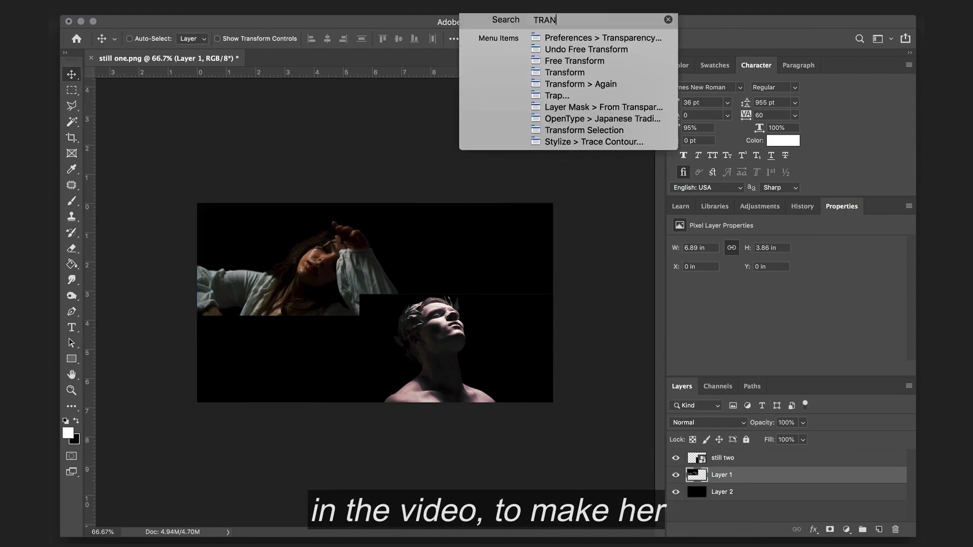
left_click(572, 49)
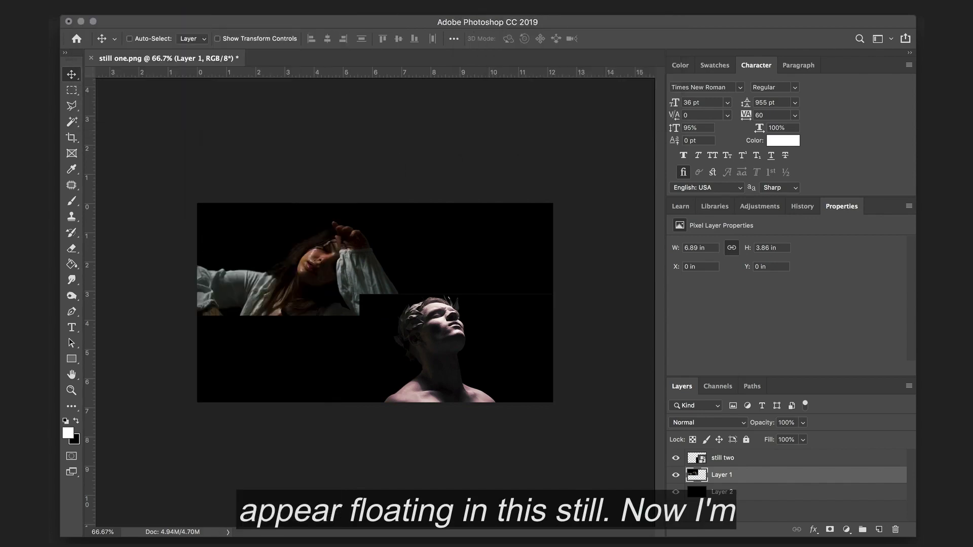
left_click(475, 7)
left_click(579, 49)
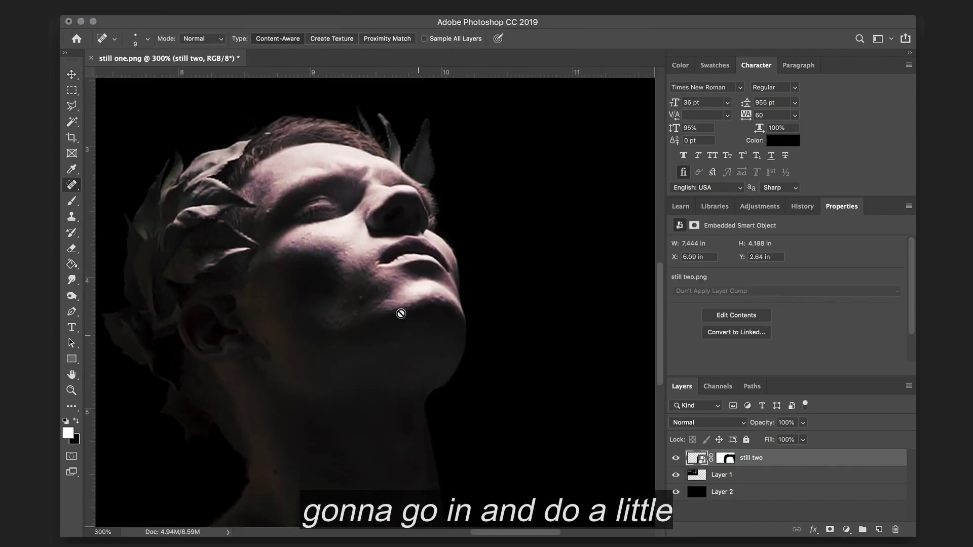
- Rasterize the still two layer so the Spot Healing Brush can retouch the man's face
left_click(430, 313)
key("Return")
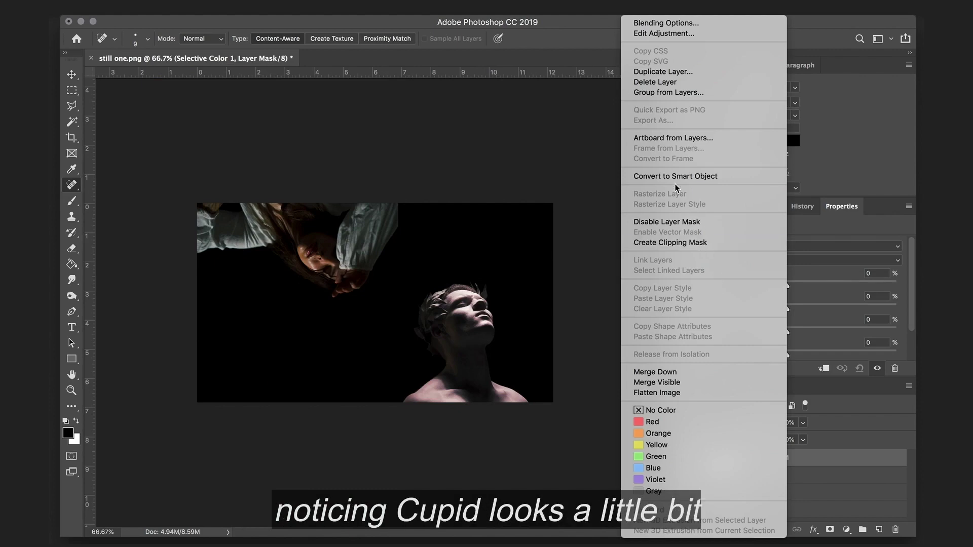
- Clip the Selective Color adjustment to the still two layer and set its Blacks to Cyan +1%, Magenta +2% and Yellow +4%
left_click(683, 245)
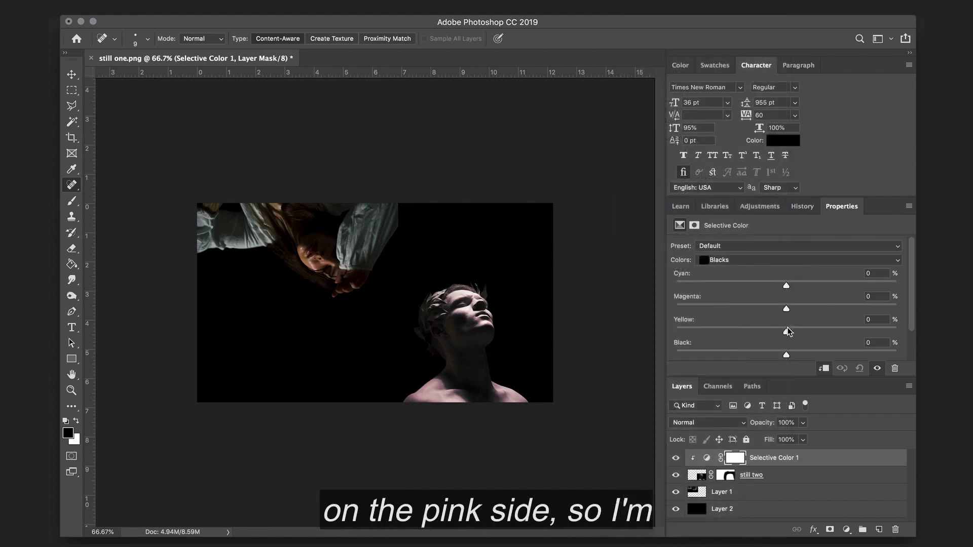
left_click_drag(788, 334, 792, 332)
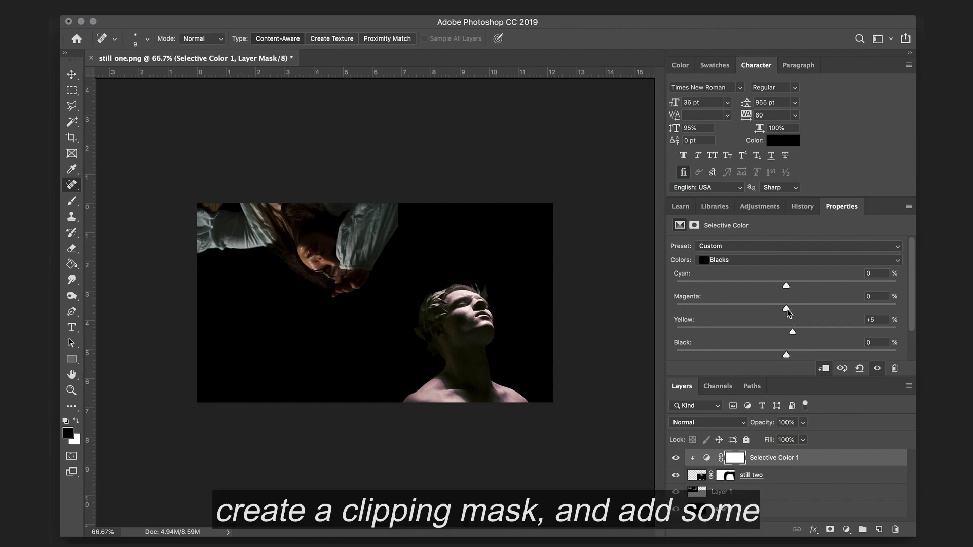
left_click_drag(789, 285, 786, 285)
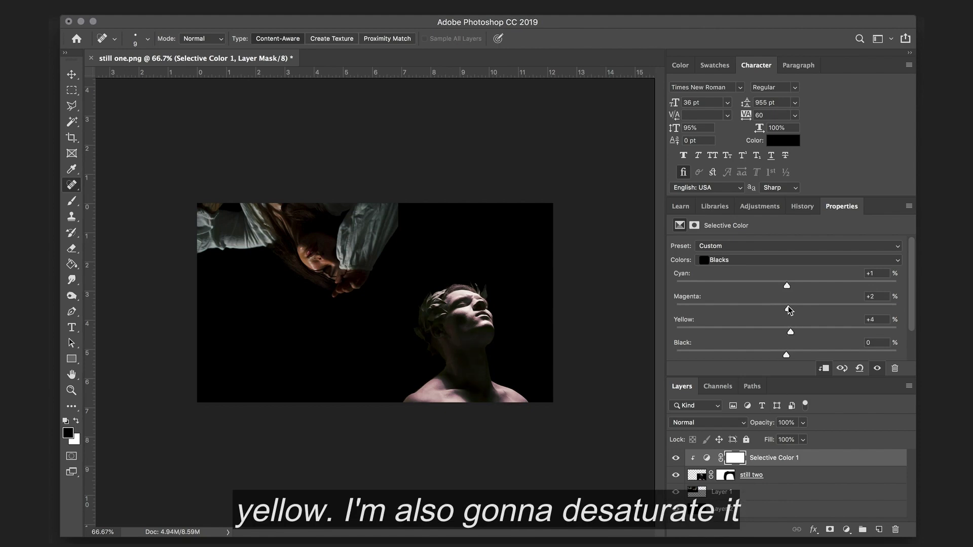
- Add a Hue/Saturation adjustment directly above the still two layer and set its Saturation to -58
left_click(780, 471)
left_click(846, 529)
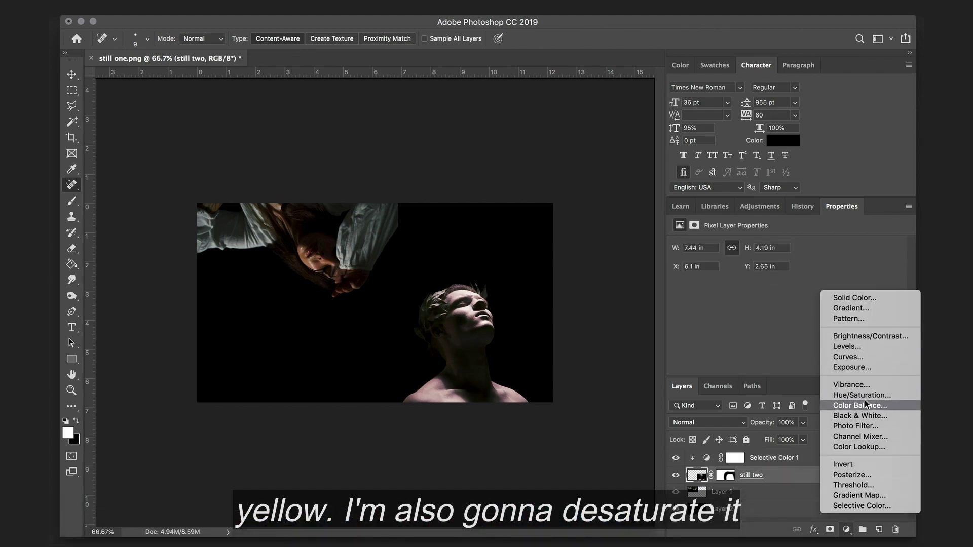
left_click(862, 395)
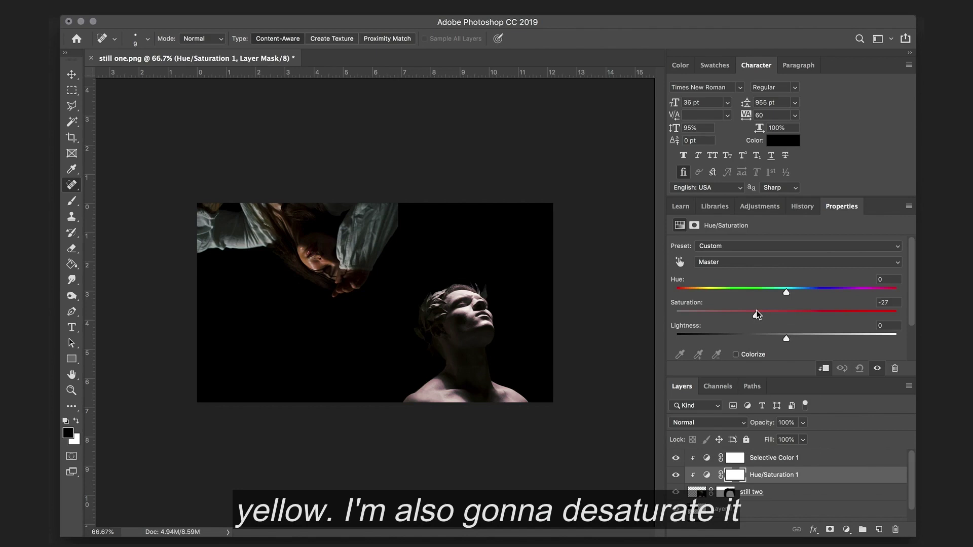
left_click_drag(756, 311, 723, 312)
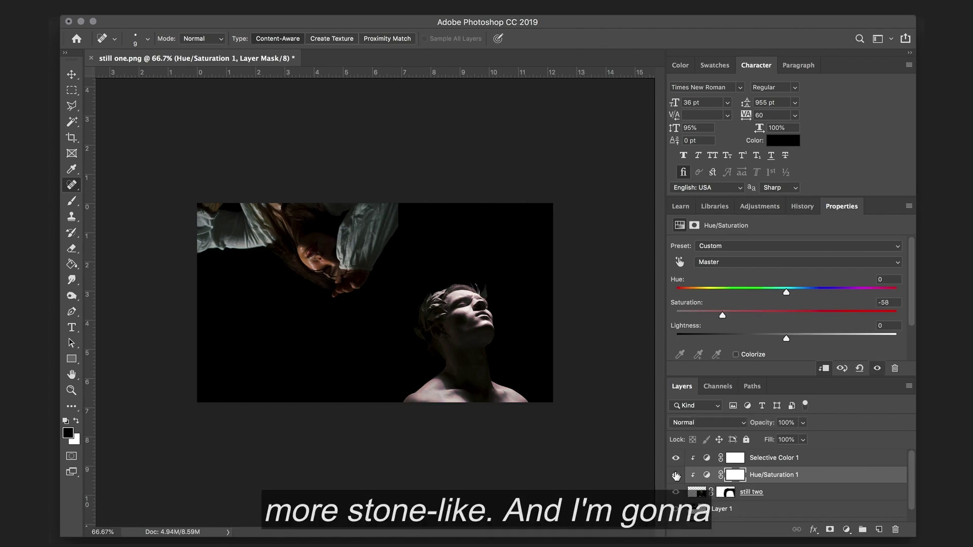
- Select Layer 1 with the woman and start adding an adjustment layer above it
left_click(757, 508)
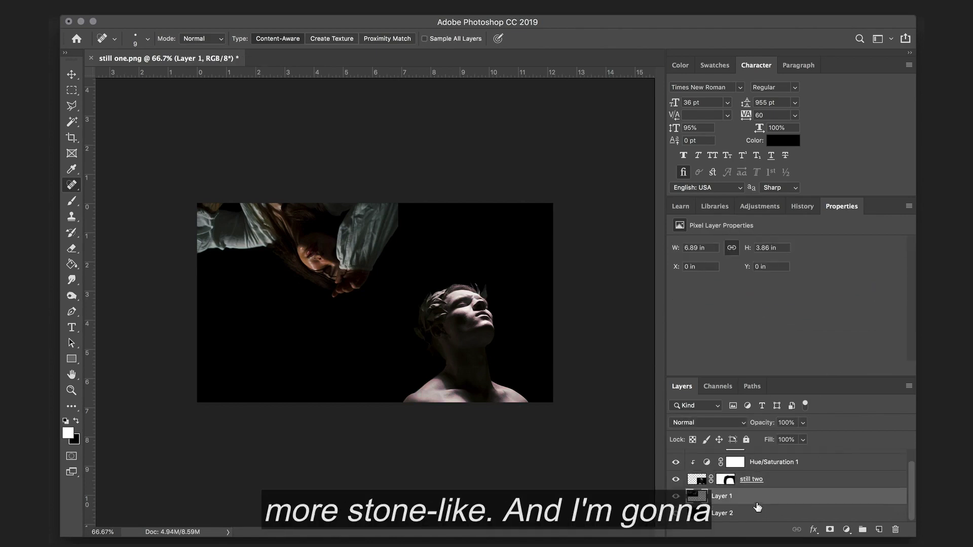
left_click(846, 530)
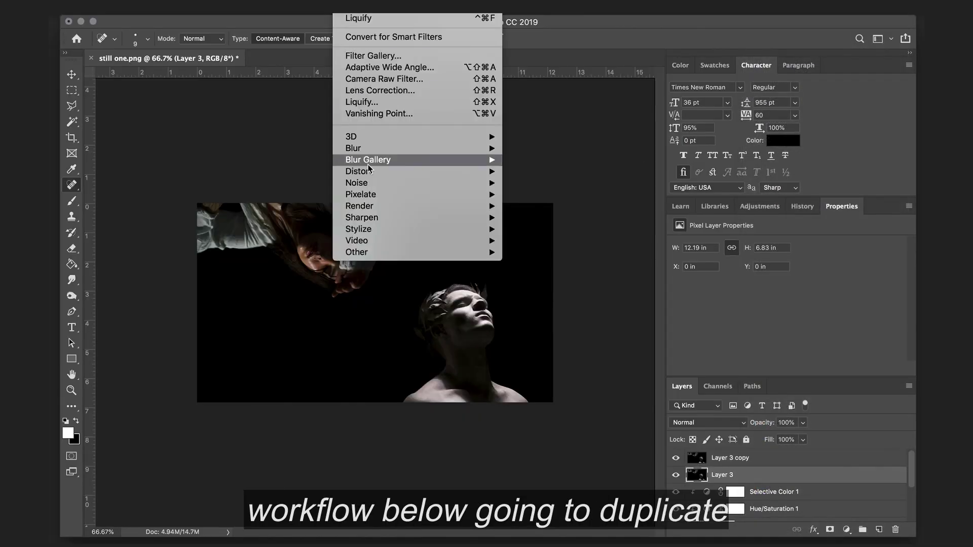
- Apply a Motion Blur to Layer 3 with an angle of 87° and a distance of 97 pixels
mouse_move(368, 171)
mouse_move(365, 148)
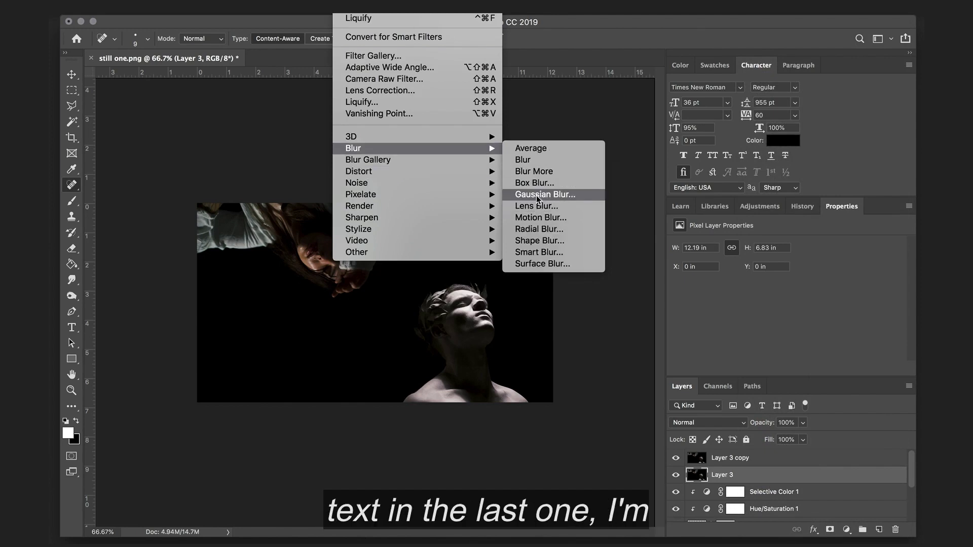
left_click(536, 217)
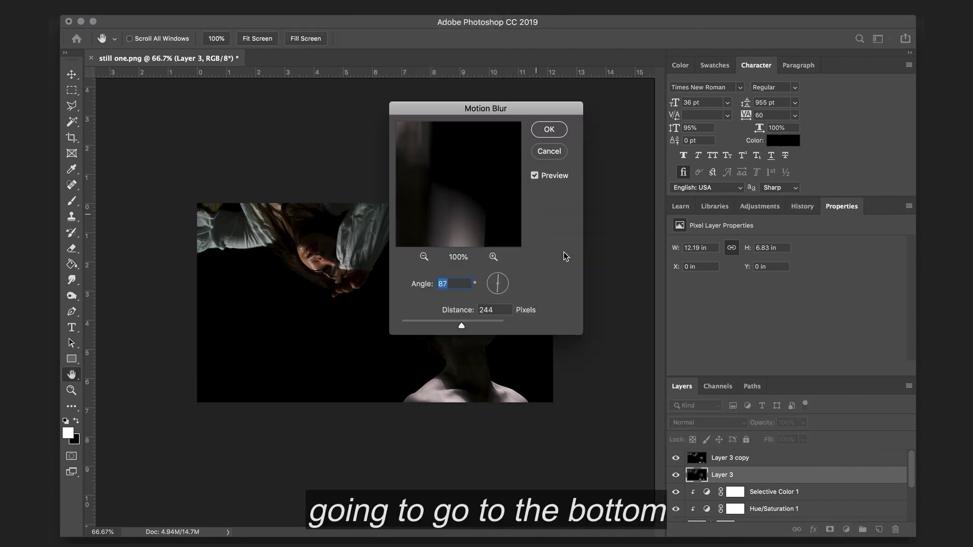
left_click_drag(482, 109, 543, 110)
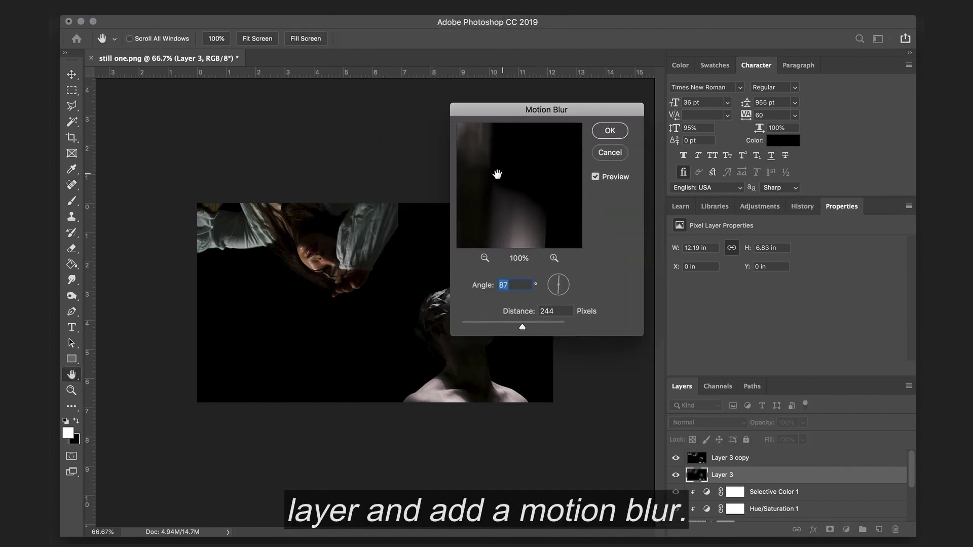
left_click_drag(497, 174, 534, 214)
left_click_drag(530, 110, 593, 73)
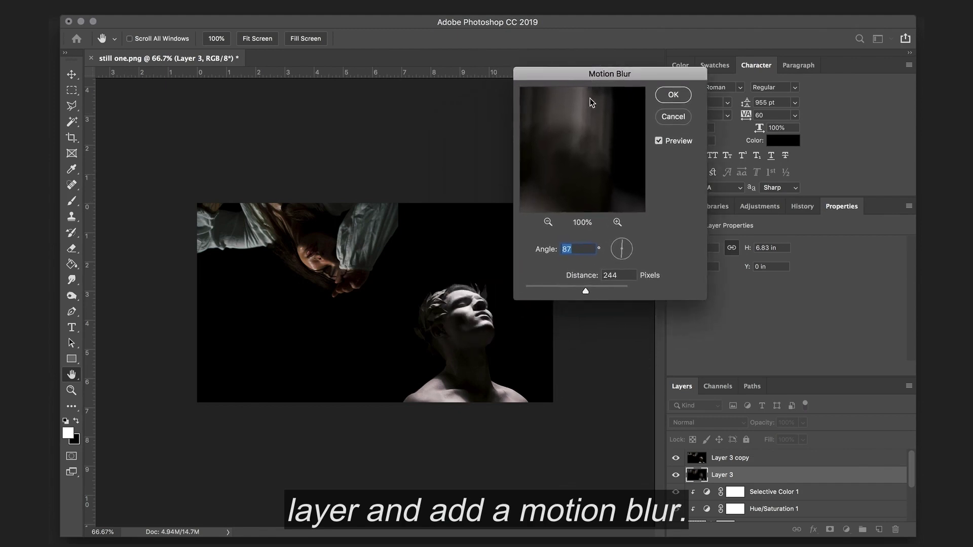
left_click_drag(578, 290, 561, 291)
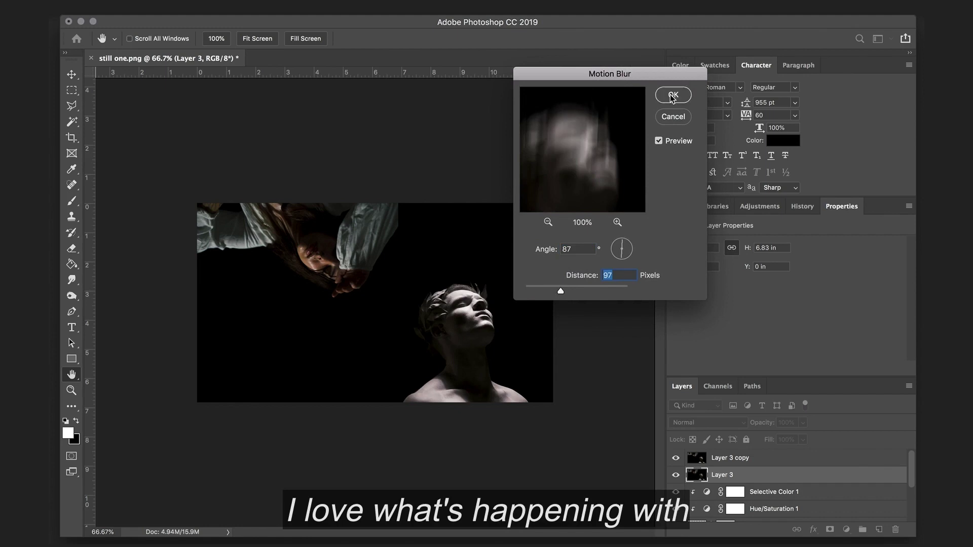
left_click(671, 96)
- Lower the opacity of Layer 3 copy to 83% and add a layer mask to it
left_click(736, 464)
left_click(829, 530)
key("super+plus")
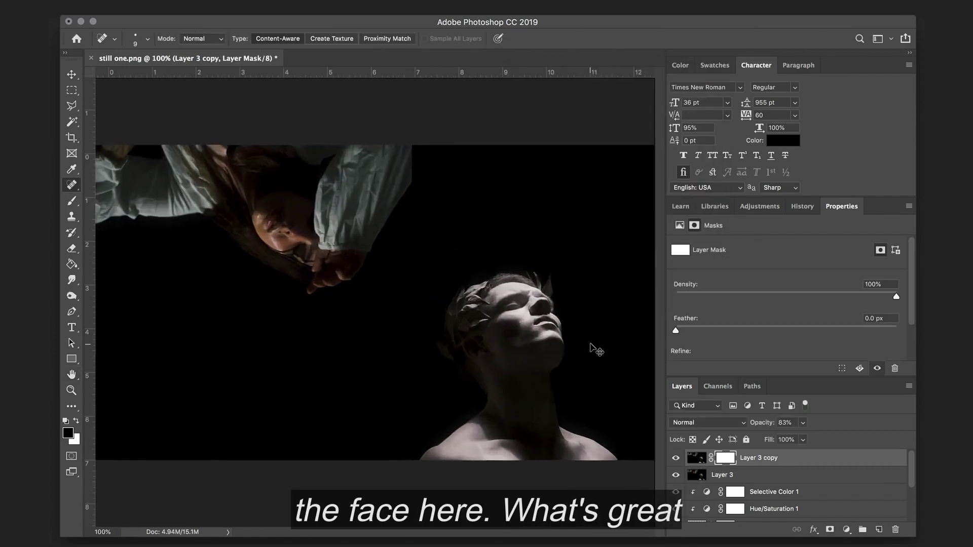
- Paint black on the Layer 3 copy mask over the top of the man's hair with a soft 250 px brush to reveal the blur
key("super+plus")
key("b")
scroll(449, 312, "right", 5)
scroll(449, 313, "down", 2)
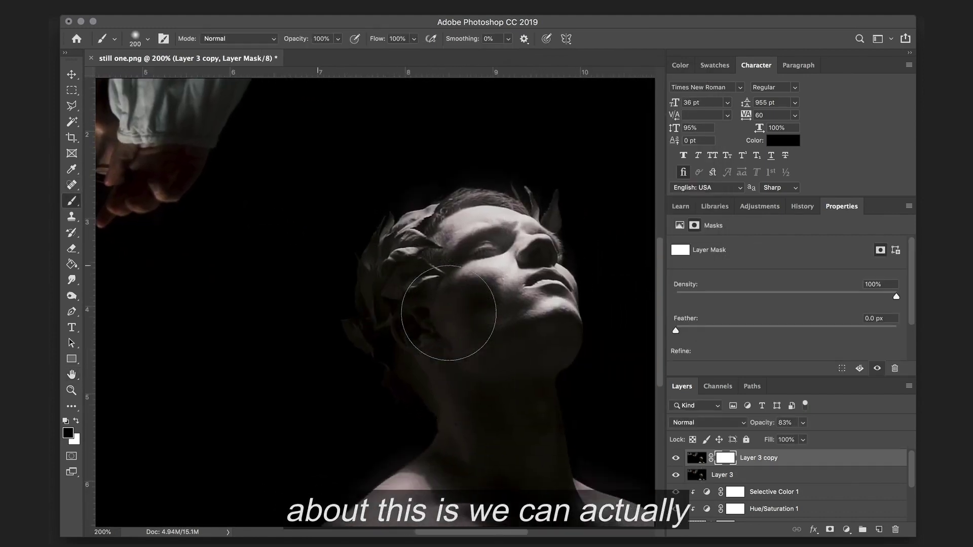
key("x")
key("bracketright")
key("bracketright")
key("bracketright")
key("bracketleft")
key("bracketleft")
key("bracketleft")
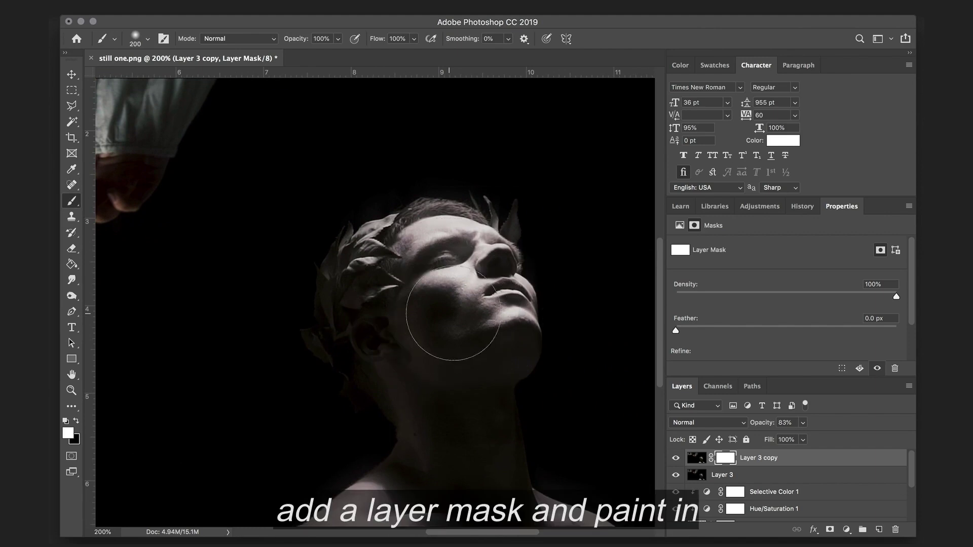
key("bracketright")
mouse_move(511, 216)
left_mouse_down()
mouse_move(426, 178)
mouse_move(434, 184)
left_mouse_up()
key("x")
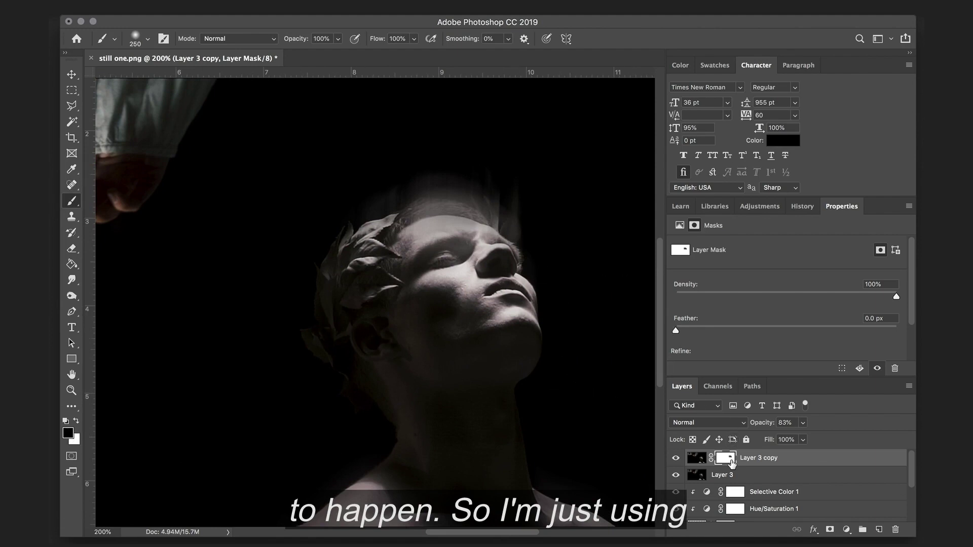
- Set the brush flow to 62% and paint black on the mask along the back of the man's neck, head and laurel wreath
left_click(413, 39)
left_click(394, 52)
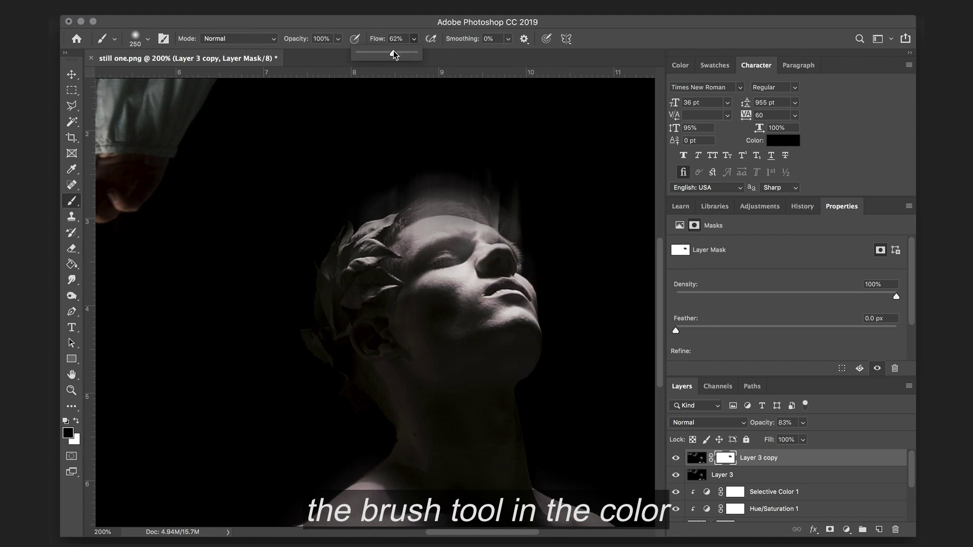
left_click(339, 383)
left_click_drag(338, 387, 324, 223)
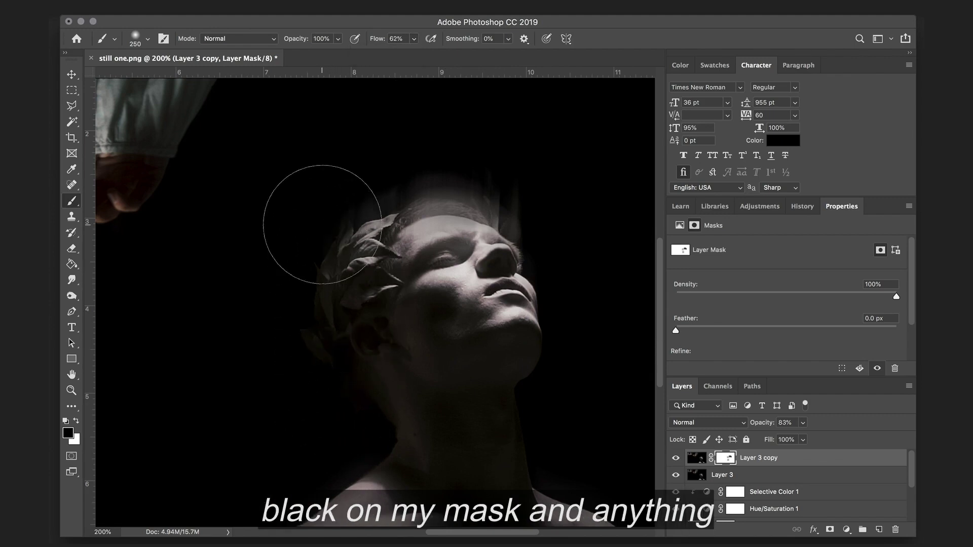
- Paint black on the mask along the upper edges of the man's shoulders to reveal the motion blur
scroll(463, 376, "down", 2)
scroll(463, 376, "down", 5)
scroll(463, 376, "right", 2)
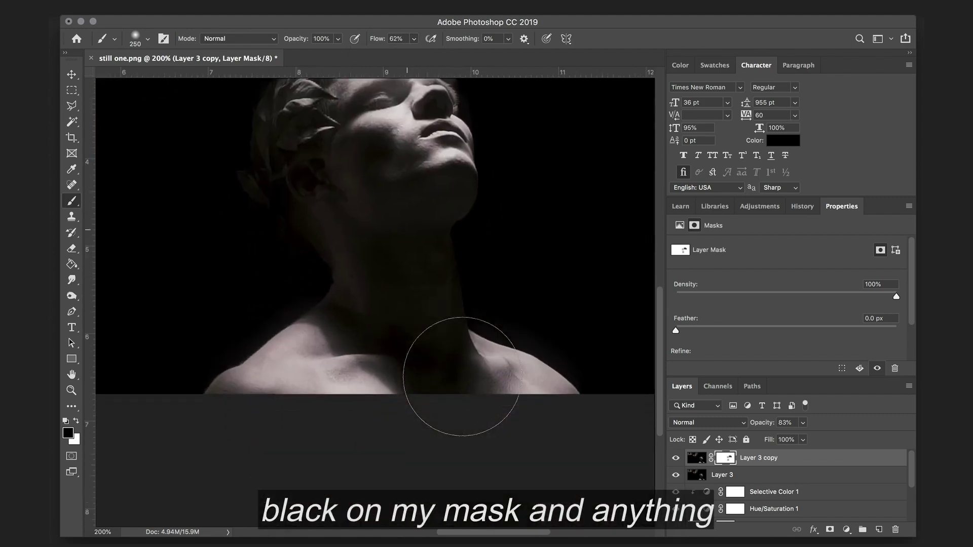
left_click_drag(535, 339, 538, 342)
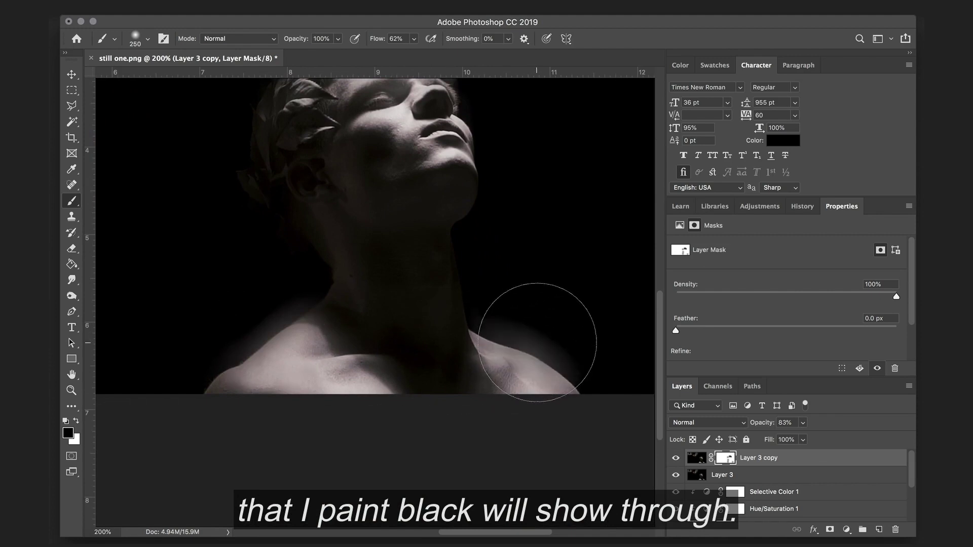
- Paint black on the mask around the edges of the upside-down woman's clothing, hair and hands to reveal the motion blur
scroll(540, 368, "left", 3)
scroll(540, 368, "up", 4)
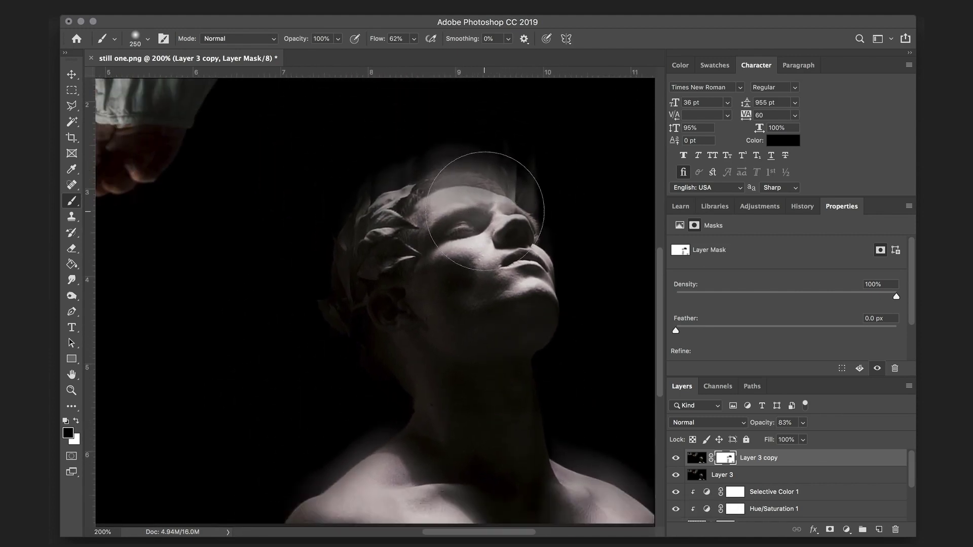
scroll(485, 211, "left", 10)
scroll(485, 211, "up", 3)
left_click_drag(270, 228, 244, 171)
scroll(340, 315, "up", 3)
mouse_move(243, 266)
left_mouse_down()
mouse_move(193, 258)
mouse_move(230, 245)
left_mouse_up()
scroll(192, 257, "left", 3)
scroll(314, 251, "left", 2)
scroll(456, 228, "right", 6)
scroll(436, 185, "up", 3)
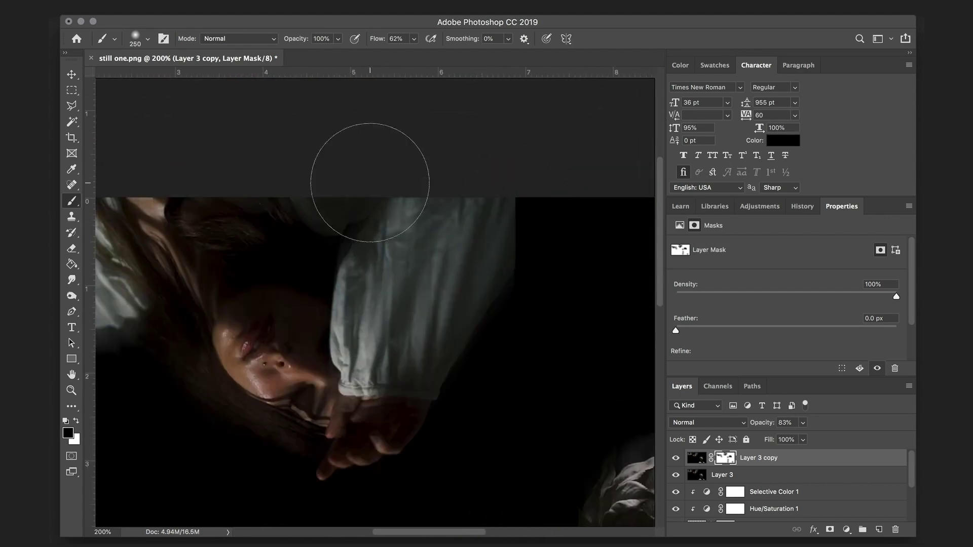
- Examine the painted-in motion blur across the whole composite
scroll(356, 334, "down", 4)
scroll(463, 397, "right", 8)
scroll(463, 397, "down", 6)
key("super+minus")
key("super+minus")
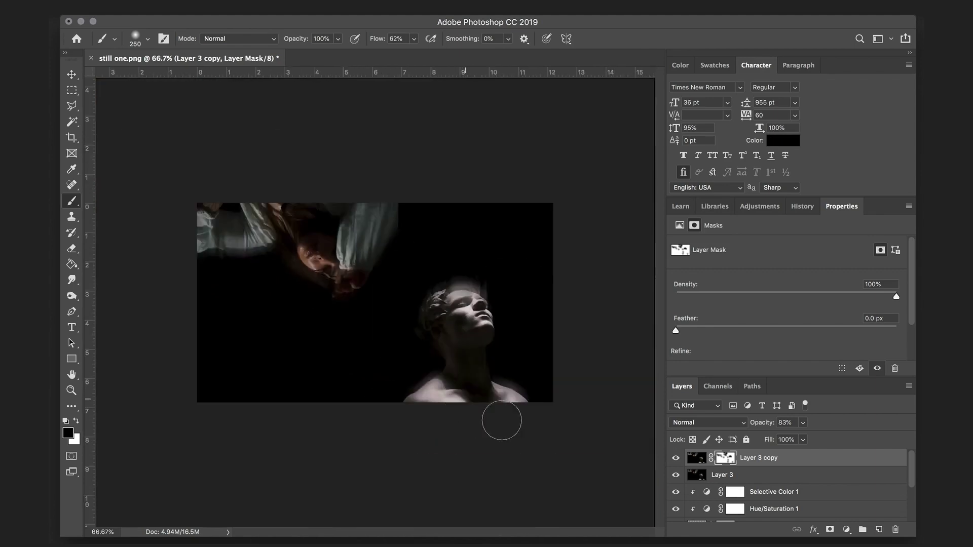
key("x")
key("bracketright")
key("bracketright")
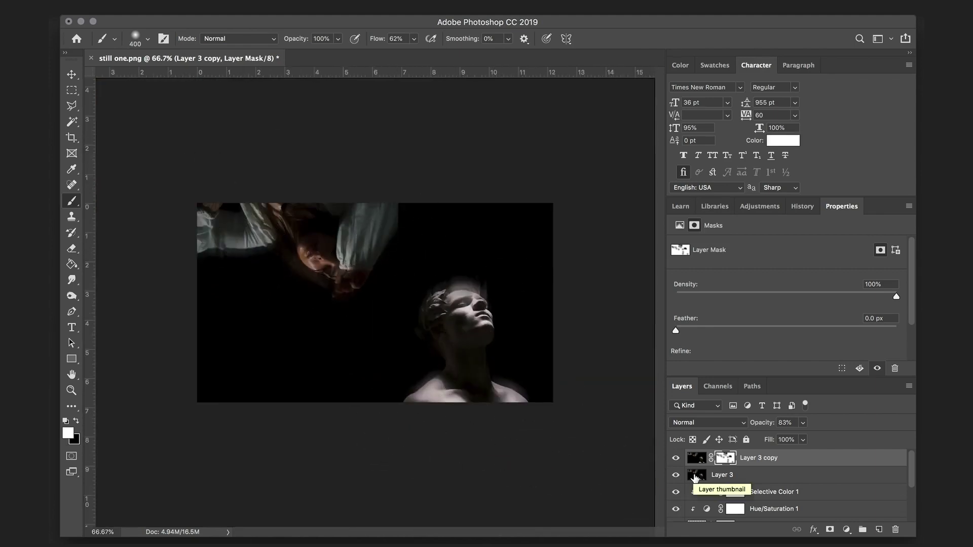
- Add a Selective Color adjustment above Layer 3 copy and set its Blacks to Cyan +1% and Yellow +2%
key("super+minus")
left_click(805, 458)
left_click(847, 530)
left_click(845, 511)
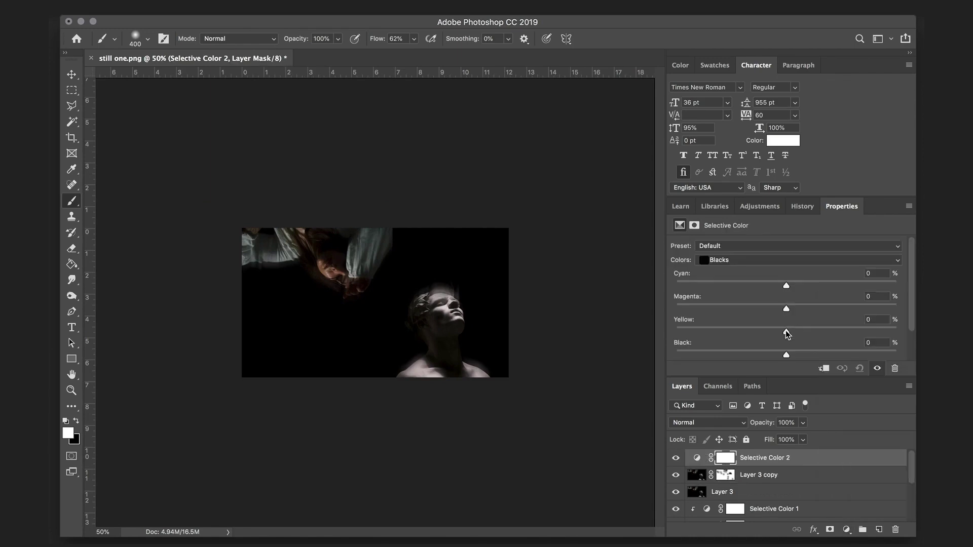
left_click_drag(786, 331, 788, 330)
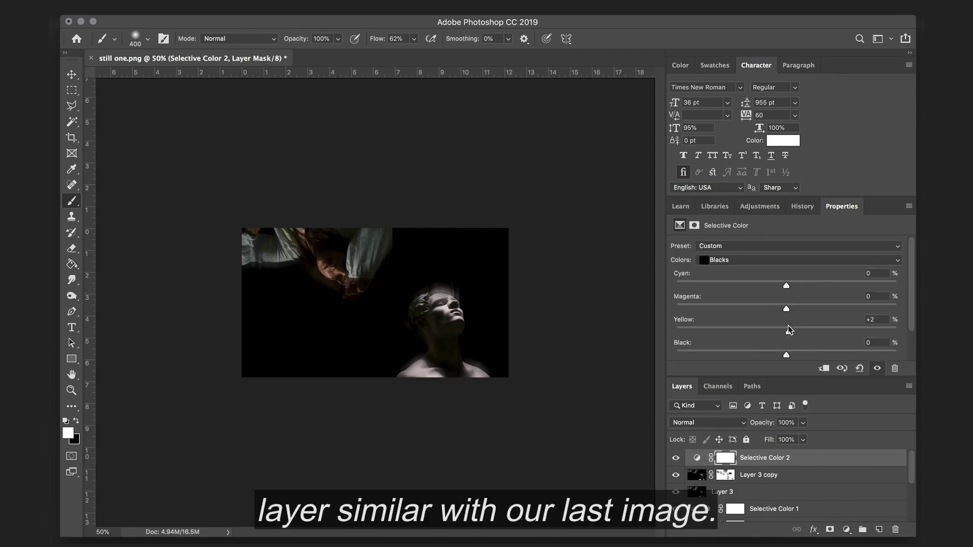
left_click_drag(787, 308, 786, 308)
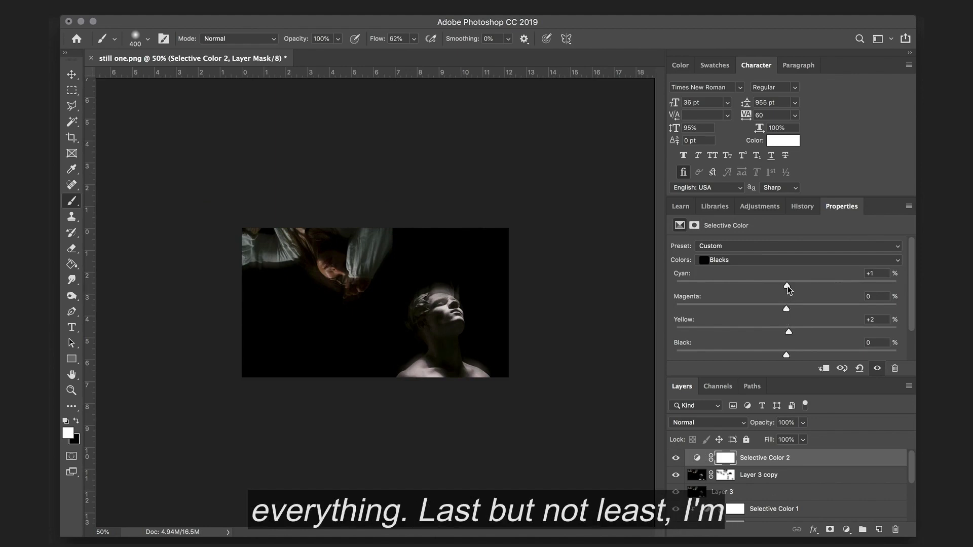
- Add a Hue/Saturation adjustment on top of the layer stack and set its Saturation to -14
left_click(847, 531)
left_click(851, 396)
left_click_drag(786, 311, 771, 316)
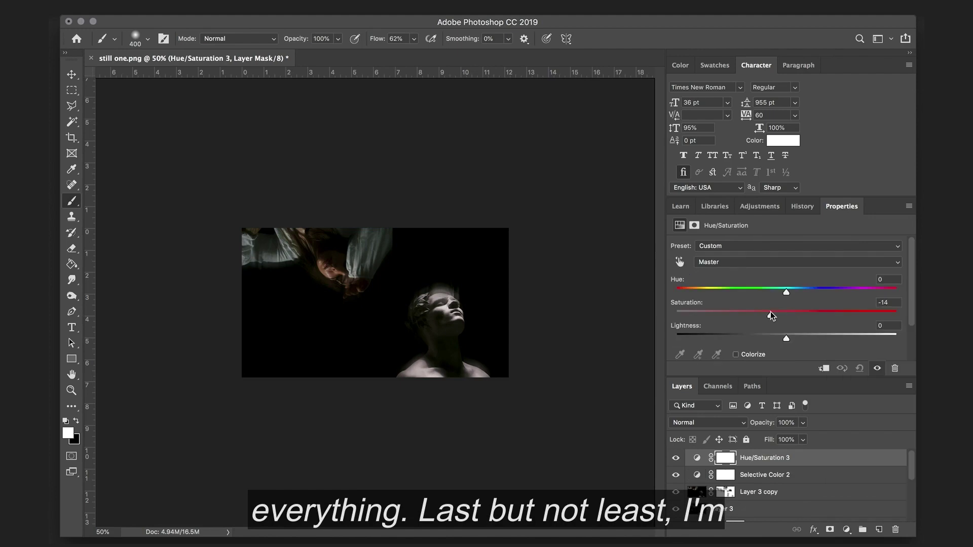
- Add a Curves adjustment on top, raise the middle of the RGB curve slightly, and compare the image with and without it
left_click(846, 529)
left_click(851, 357)
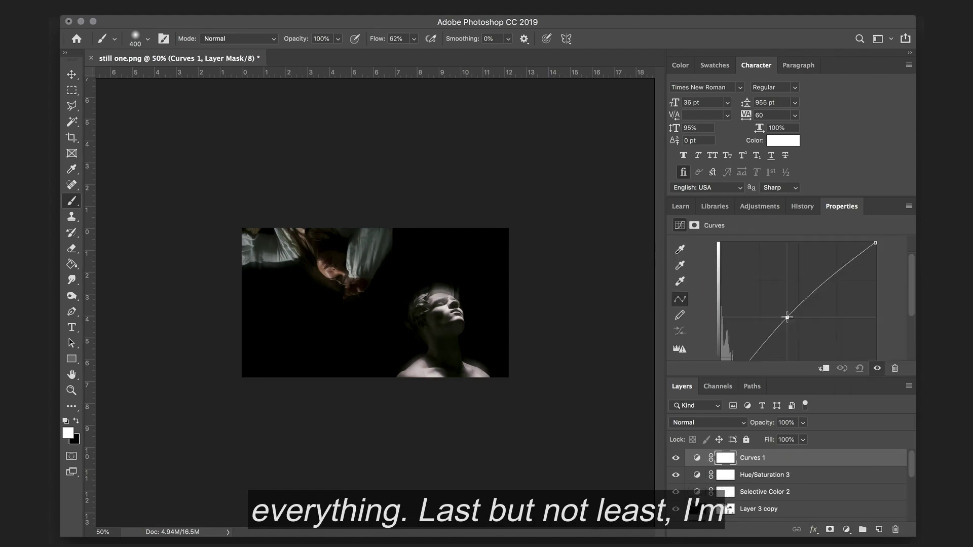
left_click_drag(785, 315, 785, 317)
left_click(676, 458)
left_click(676, 458)
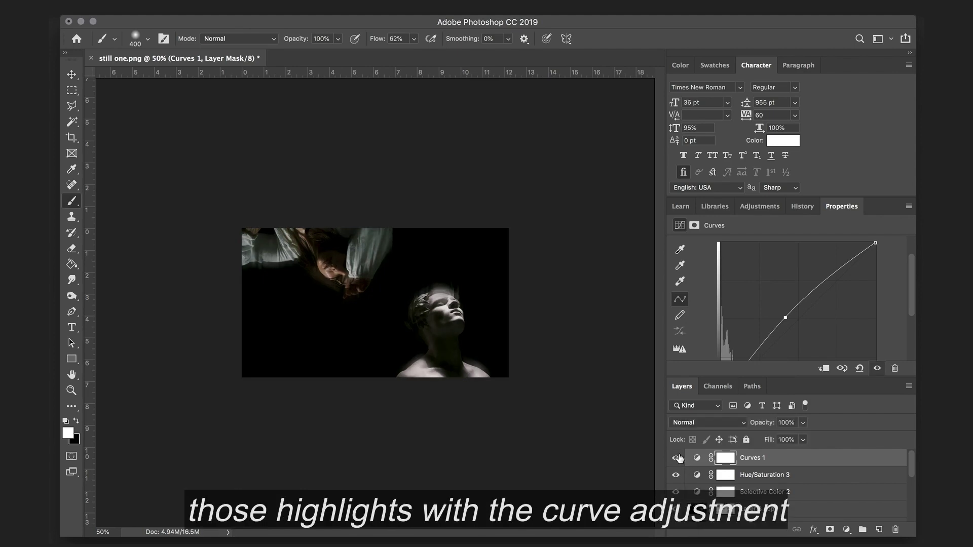
left_click(677, 458)
key("super+minus")
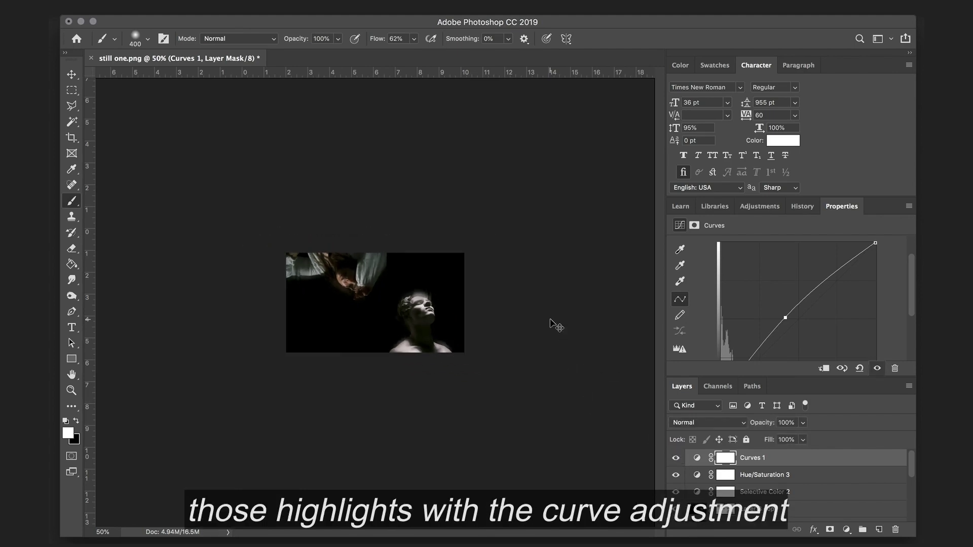
key("super+plus")
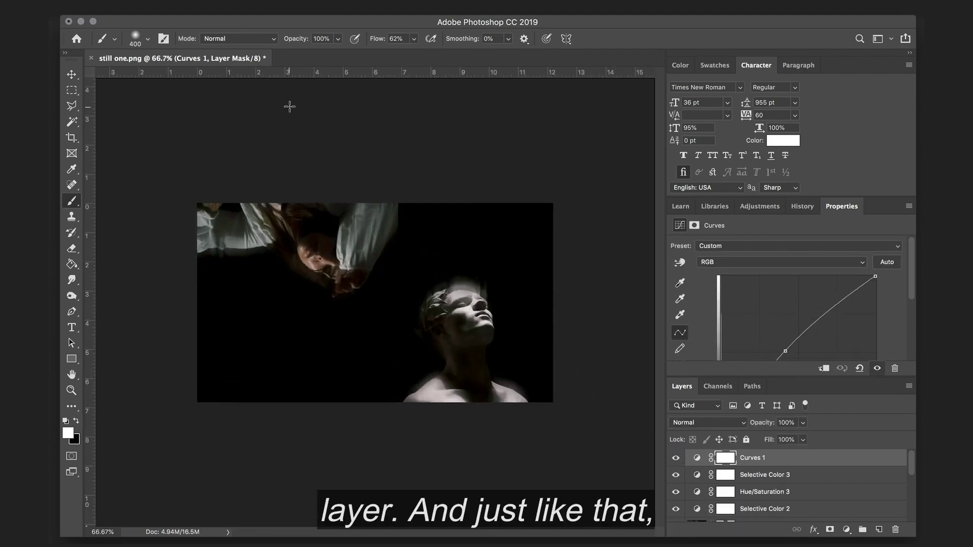
- Start saving a copy of the finished composite under a new name or format in the 06_stills folder
left_click(145, 11)
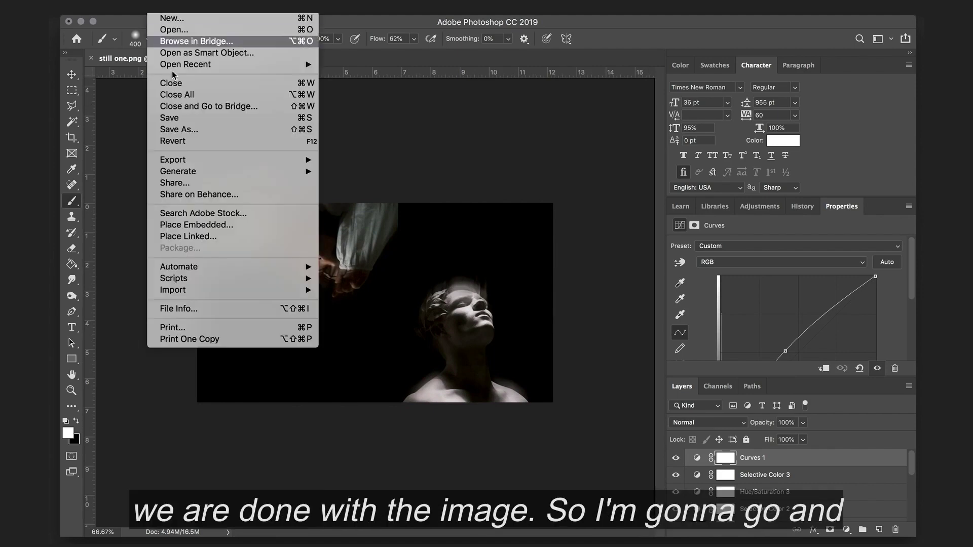
left_click(186, 130)
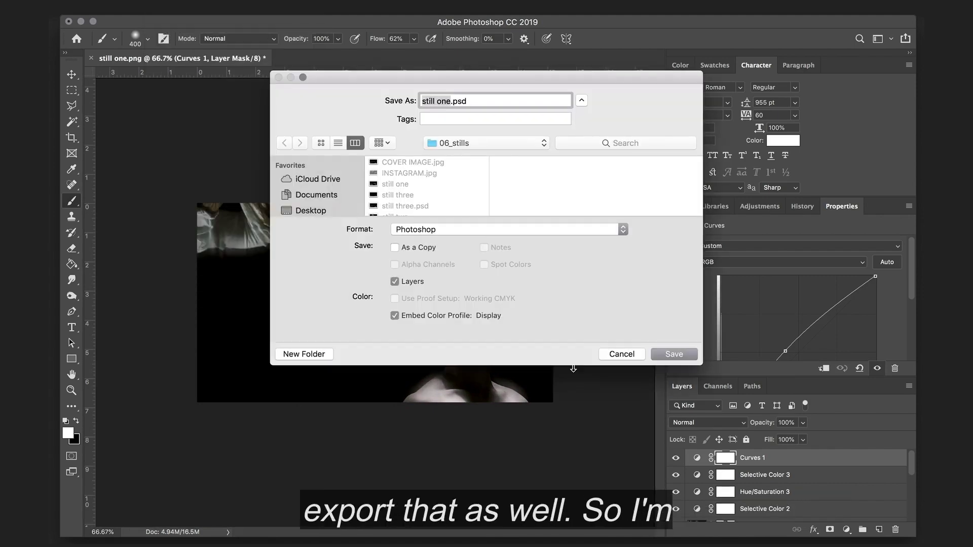